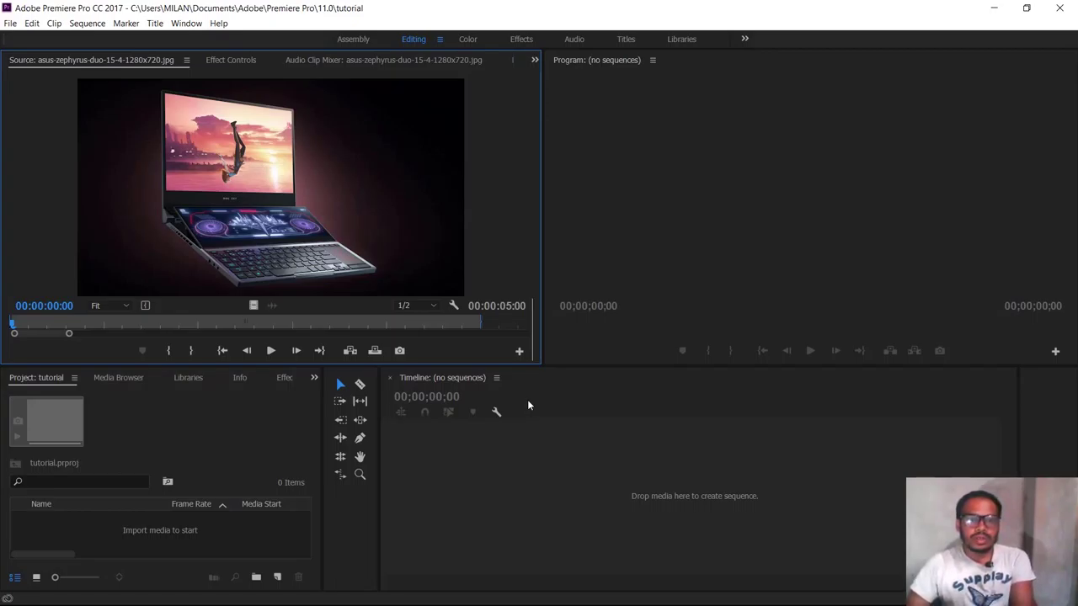
{"action": "left_click", "coordinate": [528, 401]}
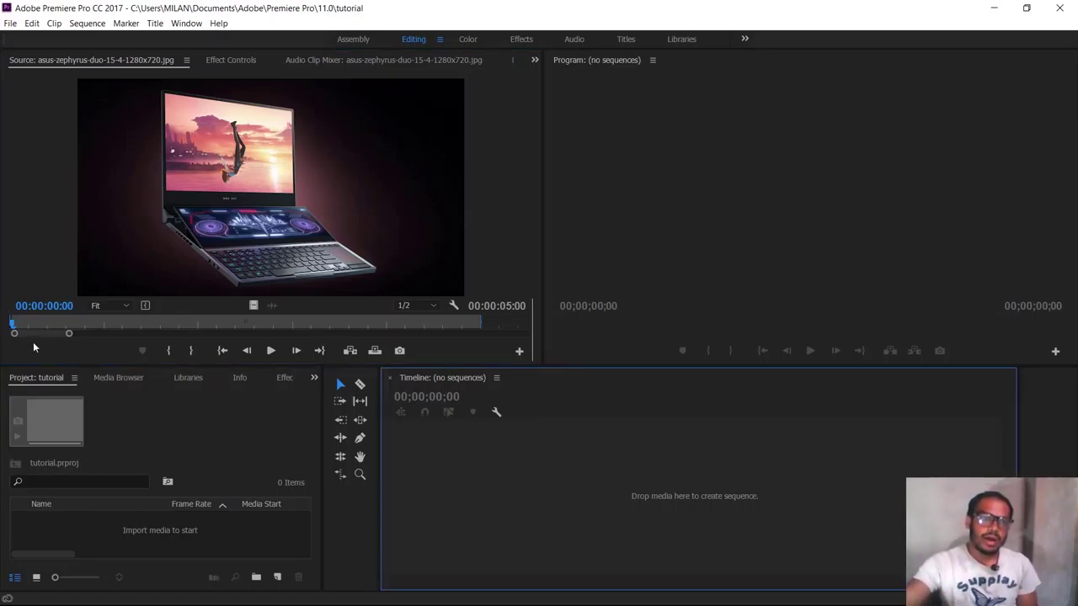
{"action": "left_click", "coordinate": [10, 23]}
{"action": "left_click", "coordinate": [38, 49]}
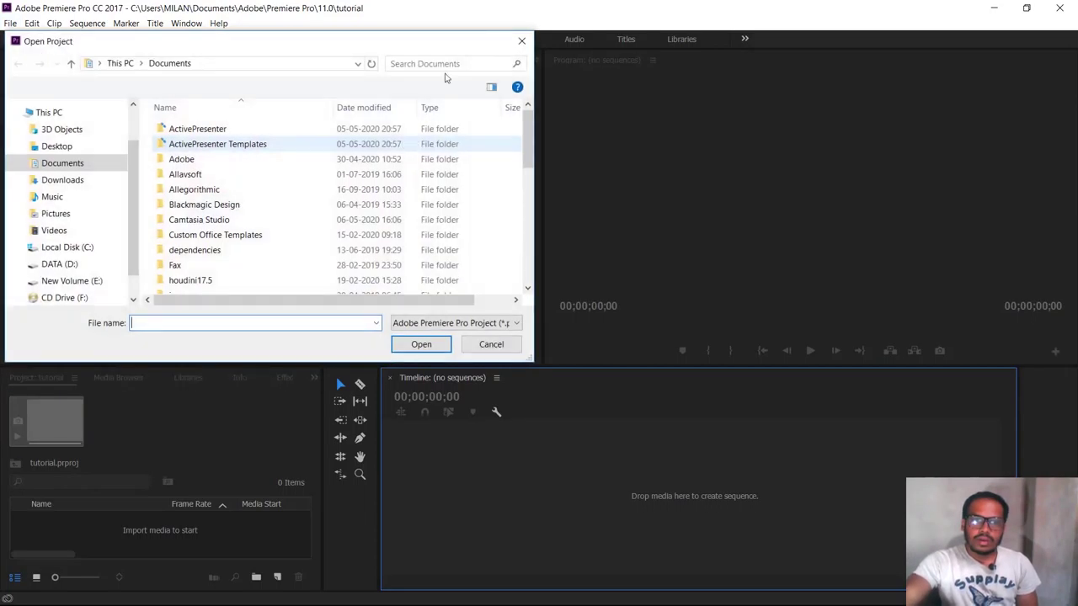
{"action": "left_click", "coordinate": [522, 42]}
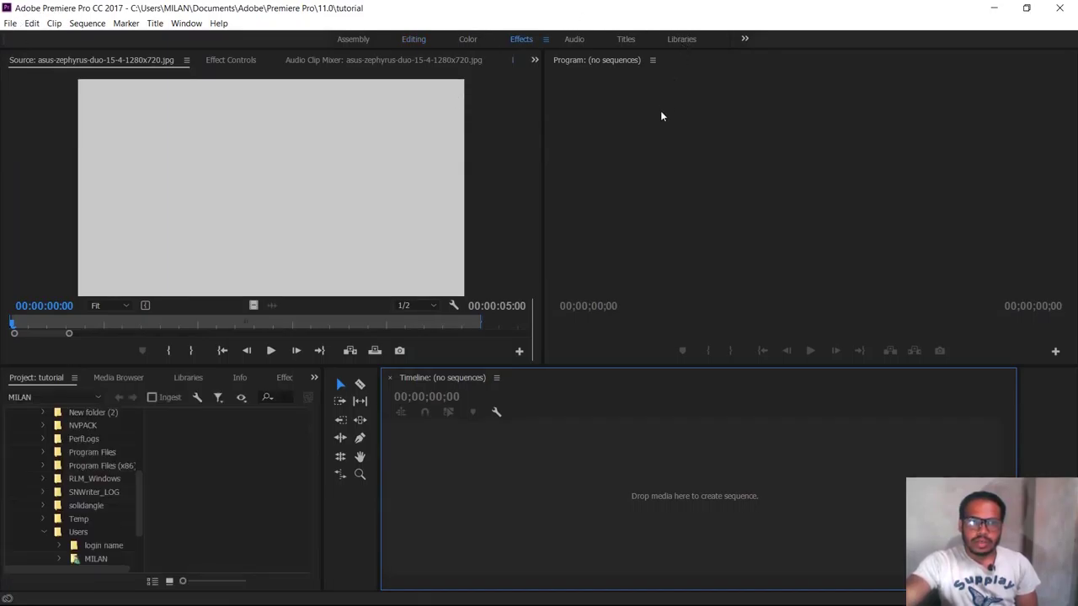
Step: Import the desktop image asus-zephyrus-duo-15-4-1280x720.jpg into the empty timeline as a new sequence
{"action": "key", "text": "super+Down"}
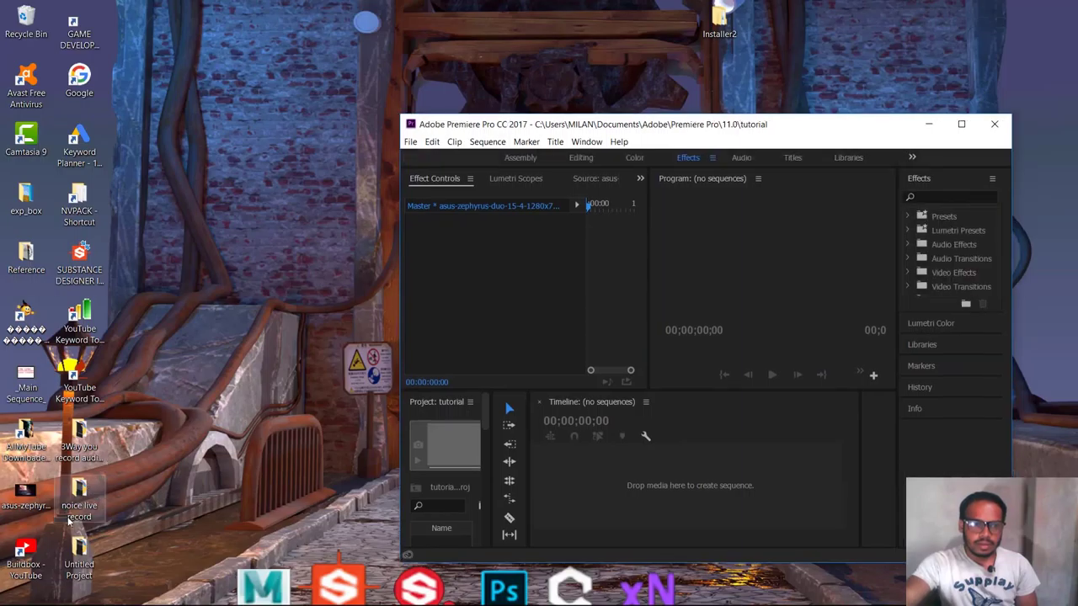
{"action": "left_click_drag", "start_coordinate": [26, 492], "coordinate": [687, 458]}
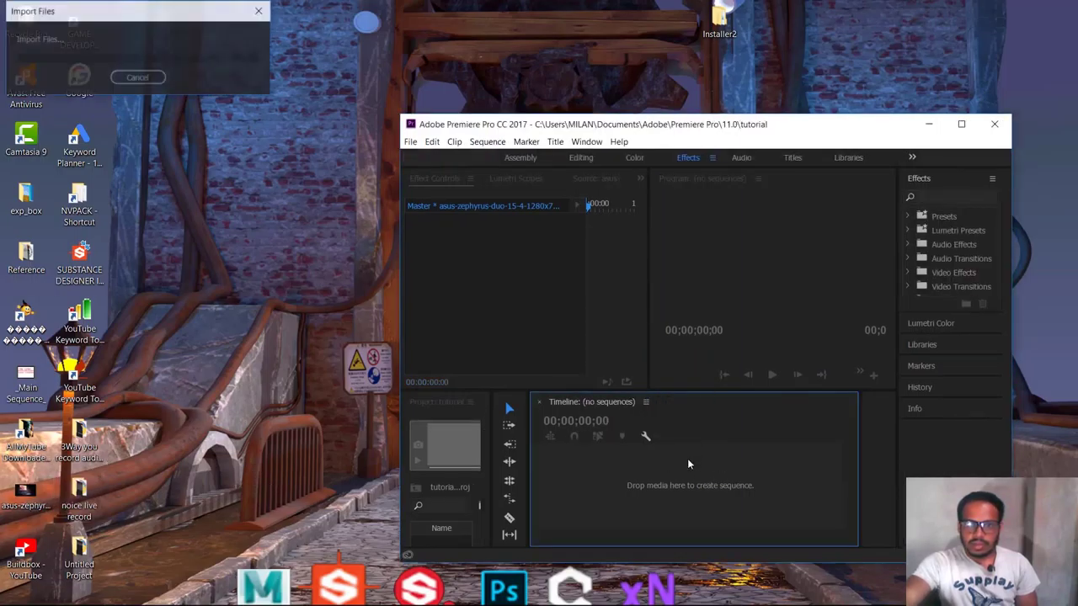
{"action": "left_click", "coordinate": [961, 125]}
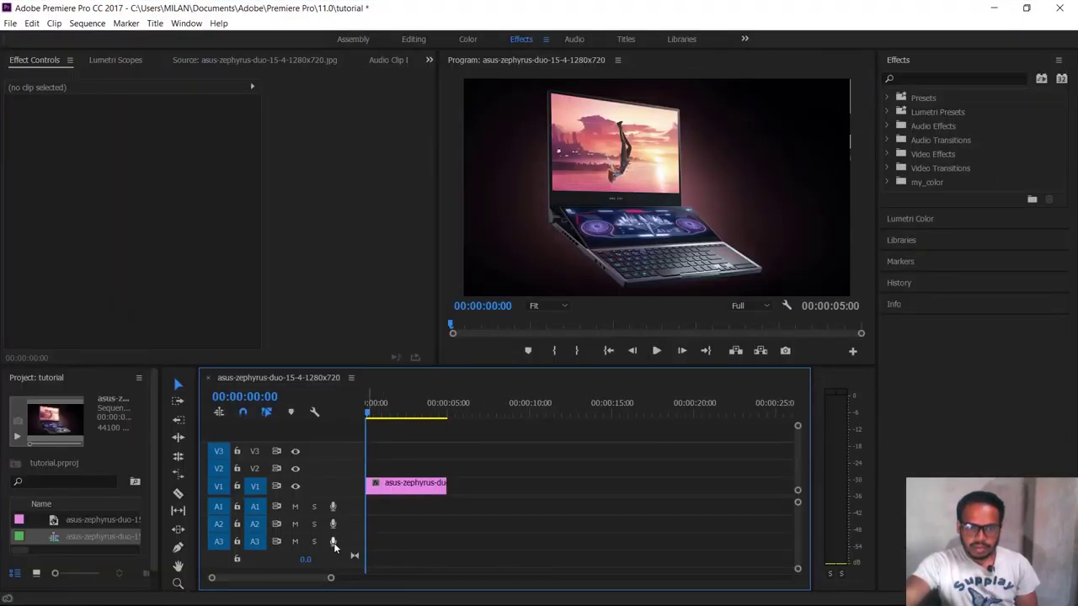
Step: Record a voice-over about 23 seconds long on audio track A3 and play back its beginning
{"action": "left_click", "coordinate": [334, 543]}
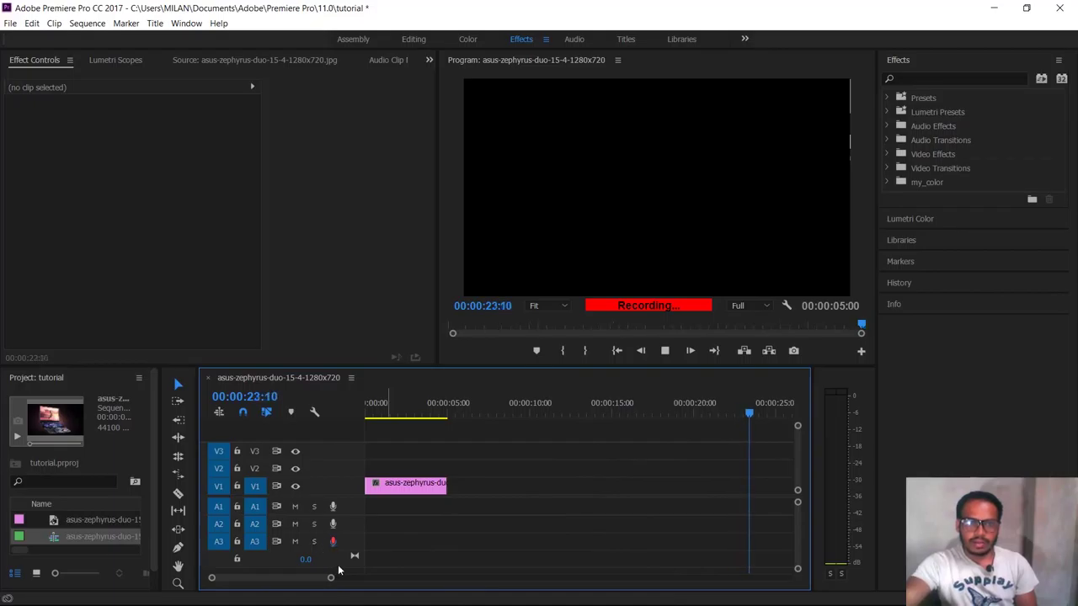
{"action": "key", "text": "space"}
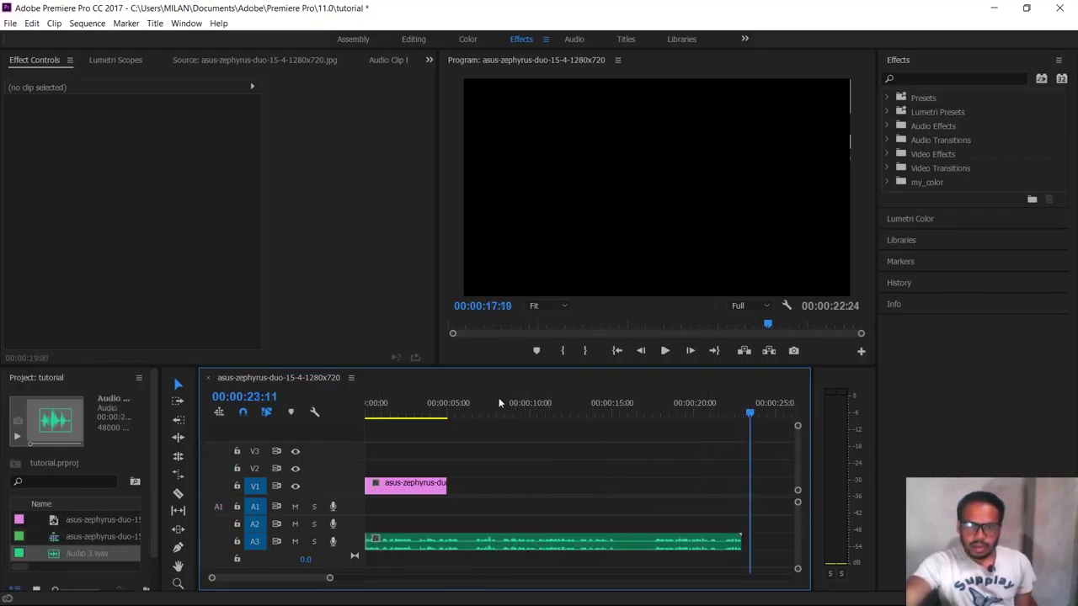
{"action": "key", "text": "space"}
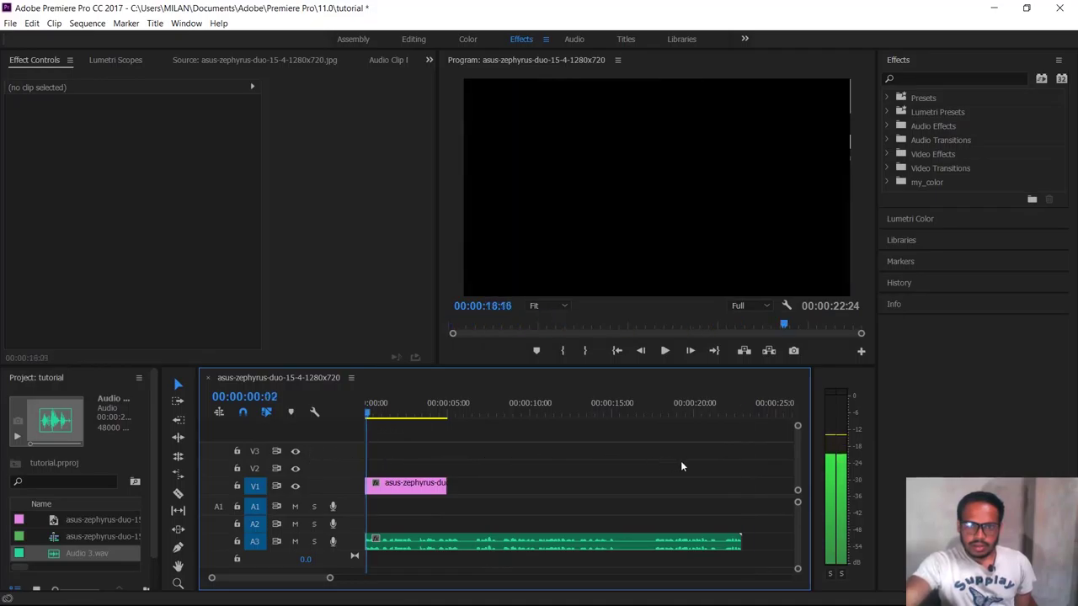
{"action": "key", "text": "space"}
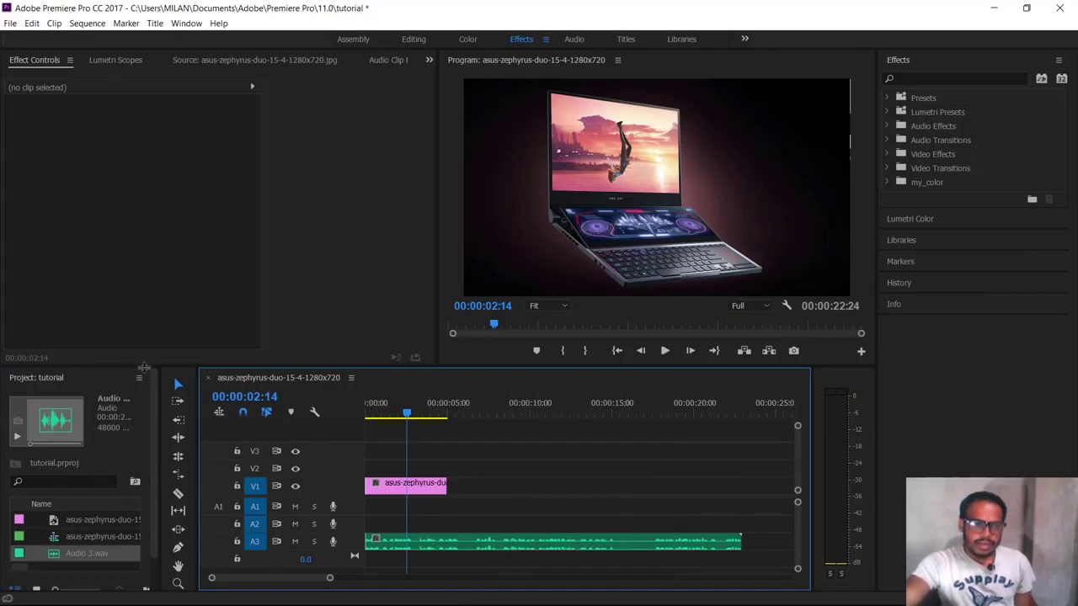
Step: Show the Effects panel and widen the Project panel
{"action": "left_click", "coordinate": [186, 25]}
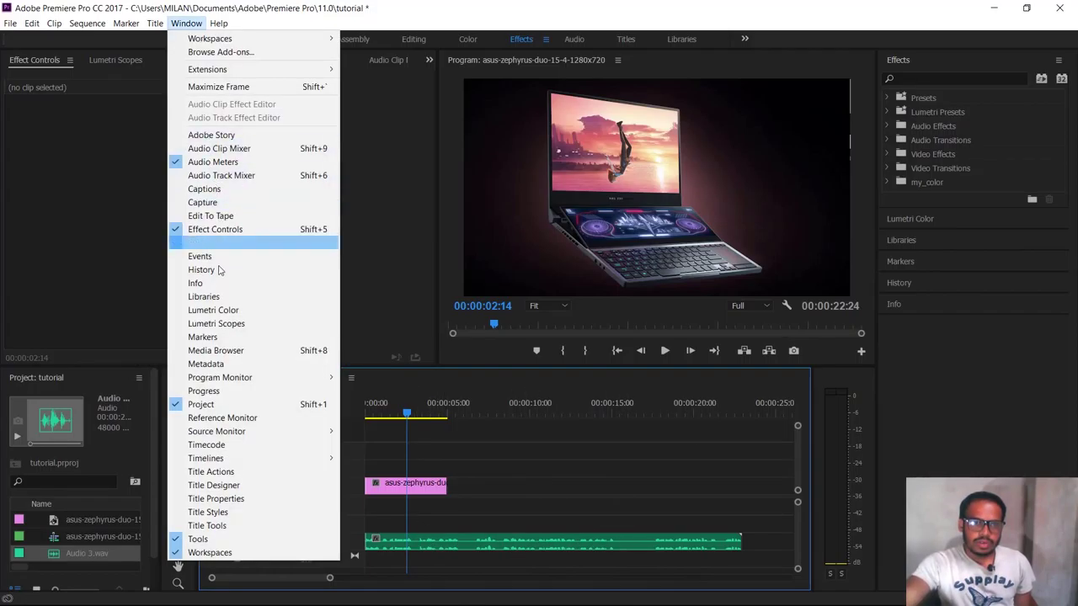
{"action": "left_click", "coordinate": [267, 246]}
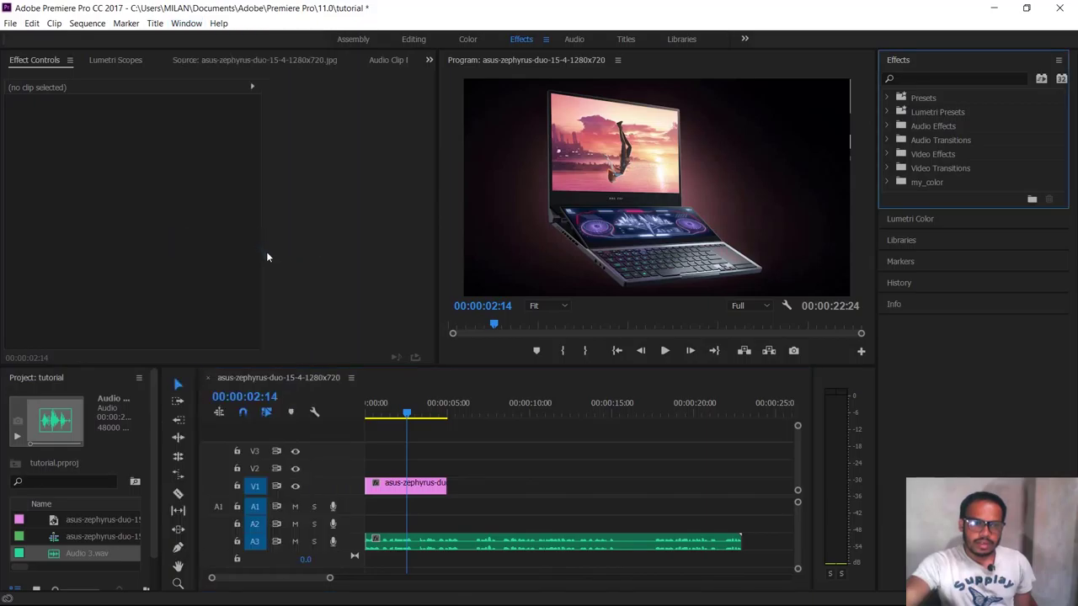
{"action": "left_click", "coordinate": [187, 23]}
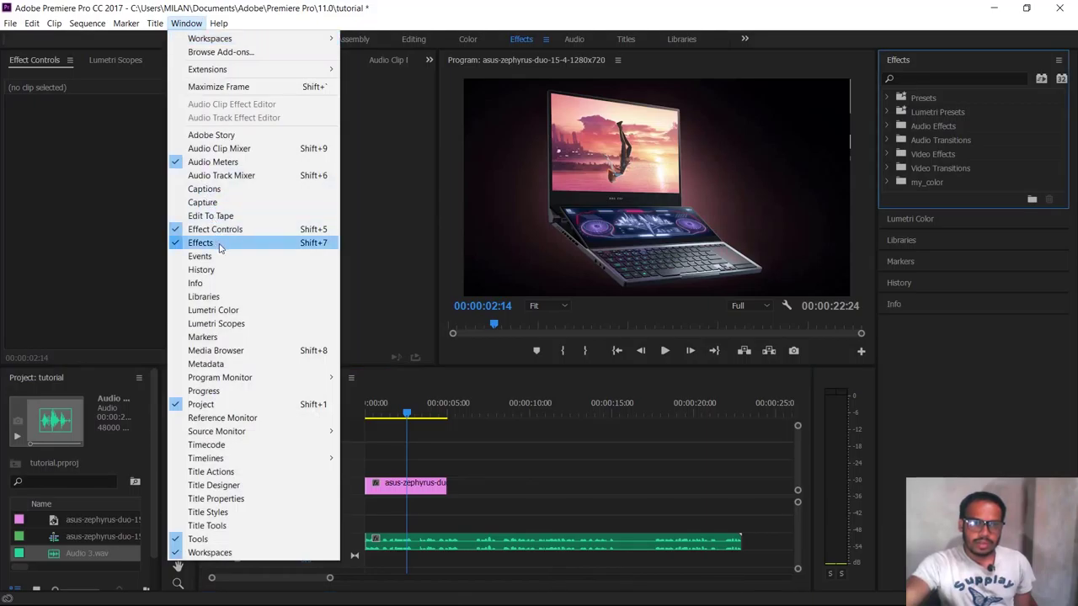
{"action": "left_click", "coordinate": [137, 439]}
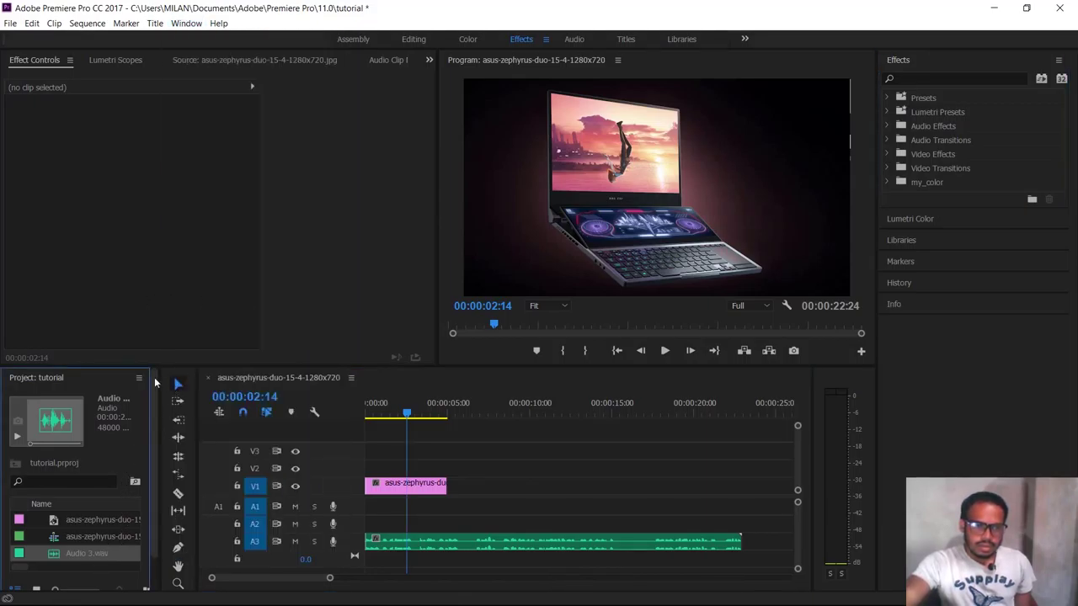
{"action": "left_click_drag", "start_coordinate": [152, 395], "coordinate": [331, 396]}
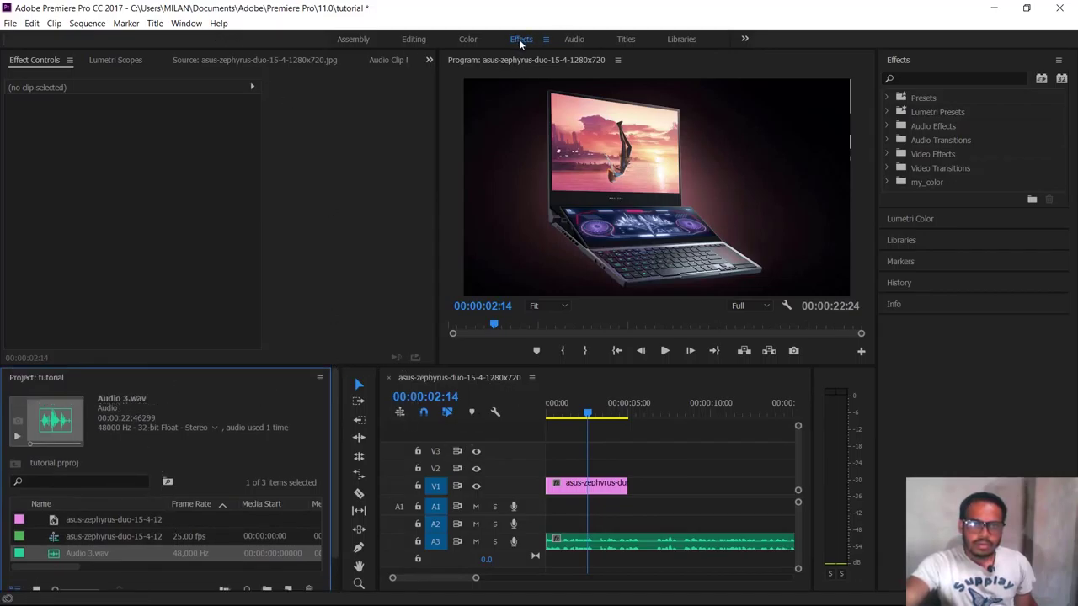
Step: Switch to the Editing workspace, search the effects for "deno" and try applying DeNoiser (Obsolete) to the voice clip on A3
{"action": "left_click", "coordinate": [418, 40]}
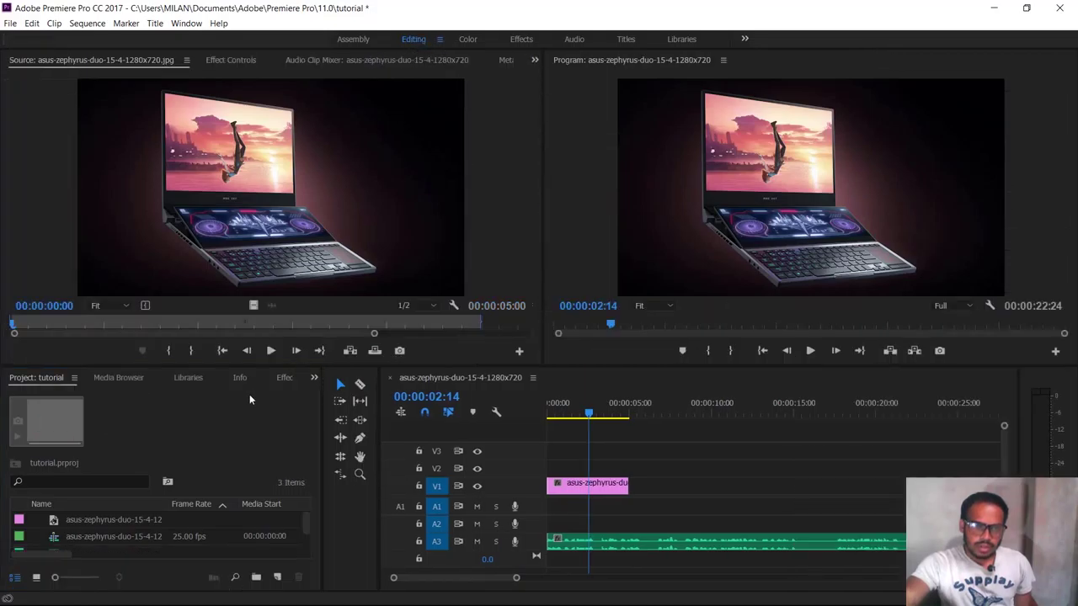
{"action": "left_click", "coordinate": [284, 379]}
{"action": "left_click", "coordinate": [82, 397]}
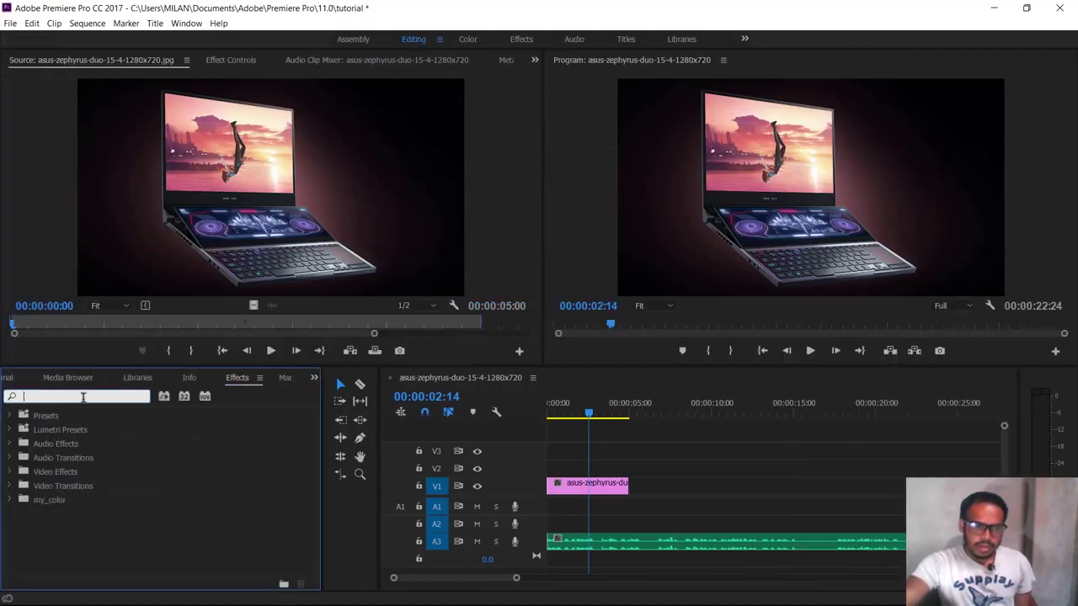
{"action": "type", "text": "de"}
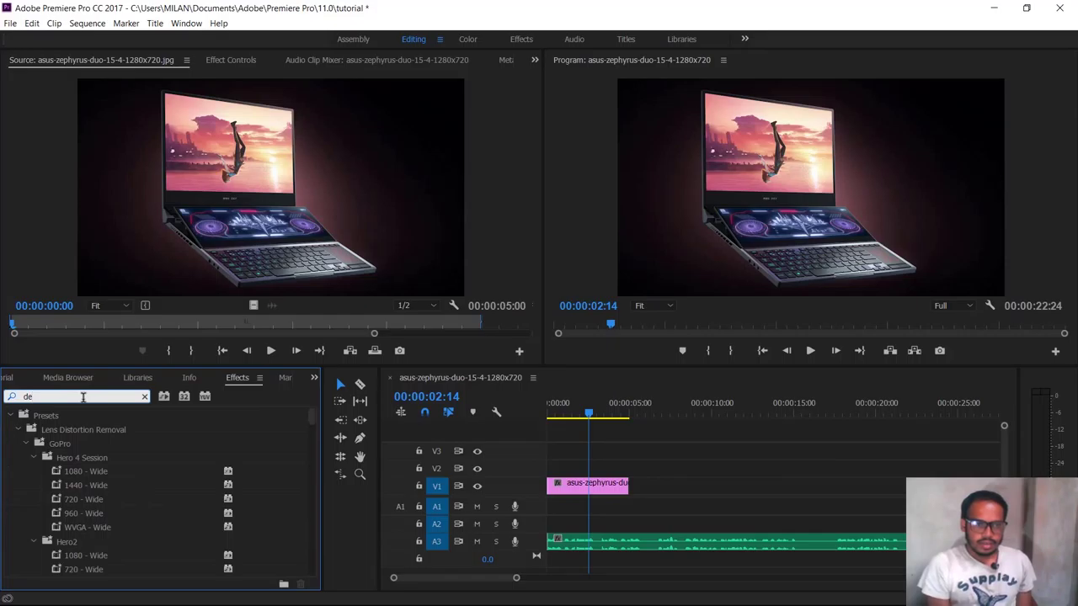
{"action": "type", "text": "no"}
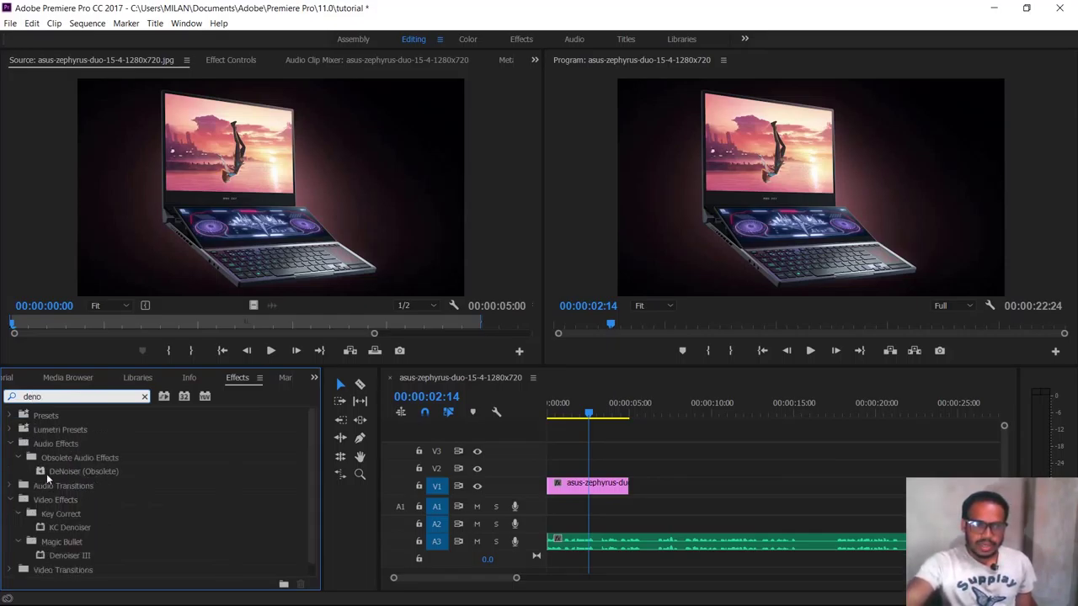
{"action": "left_click_drag", "start_coordinate": [68, 473], "coordinate": [697, 536]}
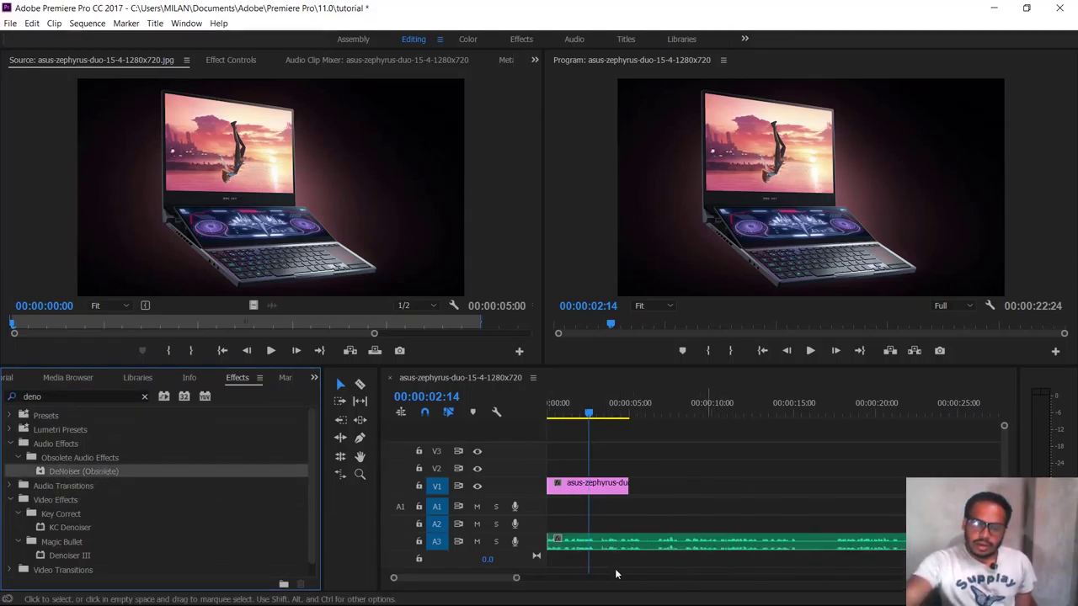
Step: Send the voice clip on A3 to Adobe Audition for editing and play back its beginning
{"action": "right_click", "coordinate": [689, 542]}
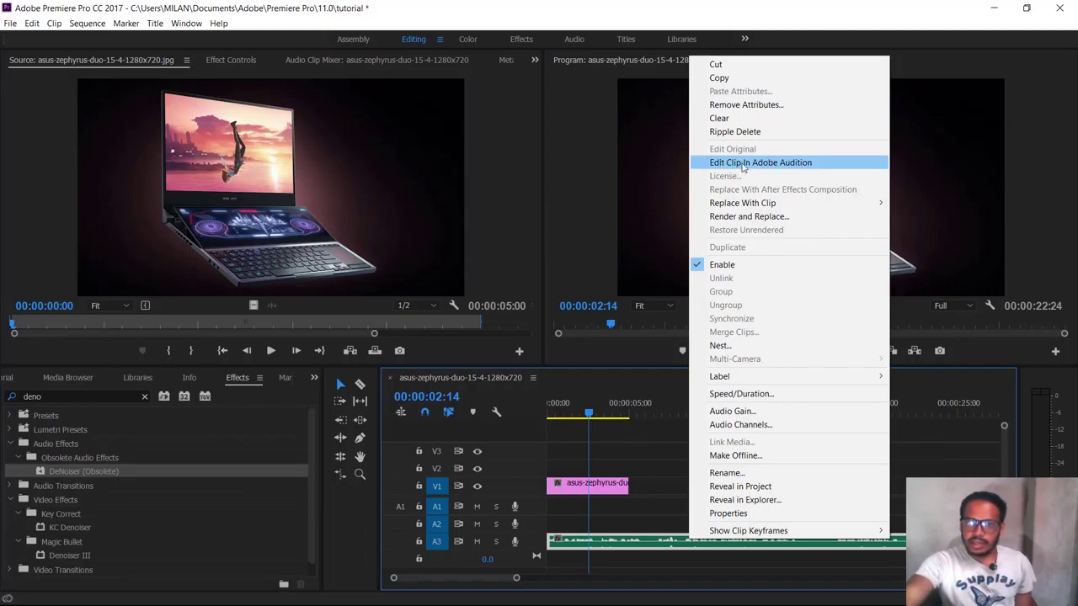
{"action": "left_click", "coordinate": [781, 170]}
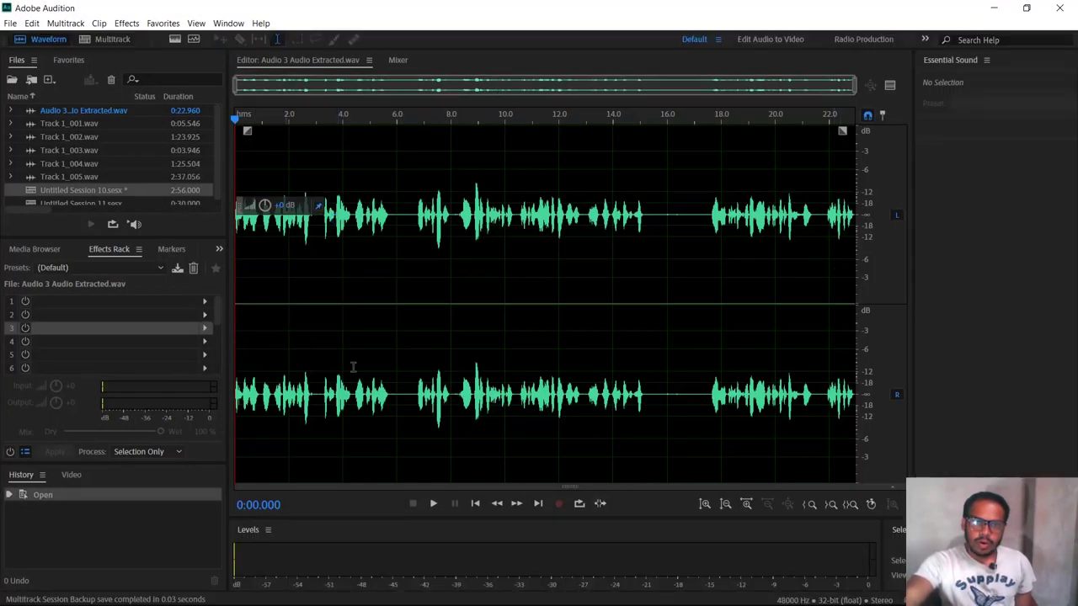
{"action": "left_click", "coordinate": [432, 504]}
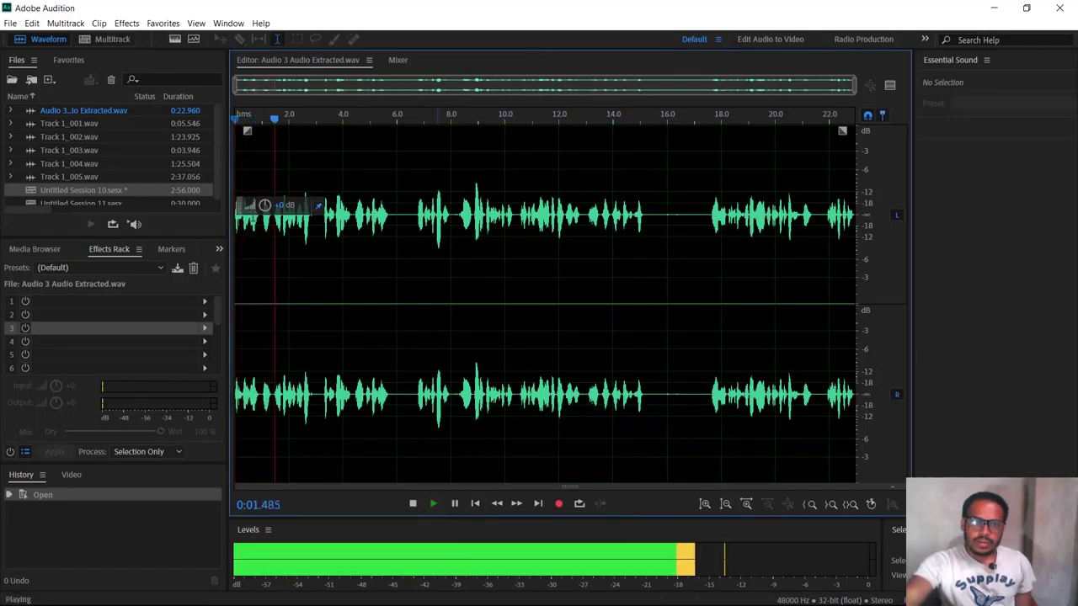
{"action": "left_click", "coordinate": [428, 505]}
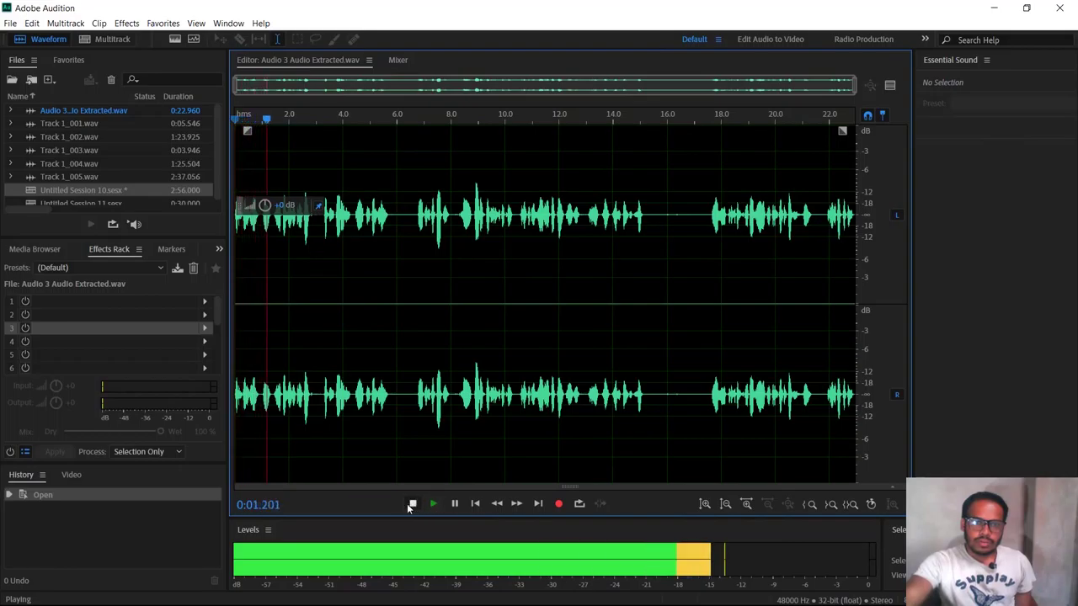
{"action": "left_click", "coordinate": [413, 505]}
Step: Capture a noise print from the silent stretch between about 15.3 and 17.6 seconds
{"action": "left_click_drag", "start_coordinate": [268, 125], "coordinate": [710, 224]}
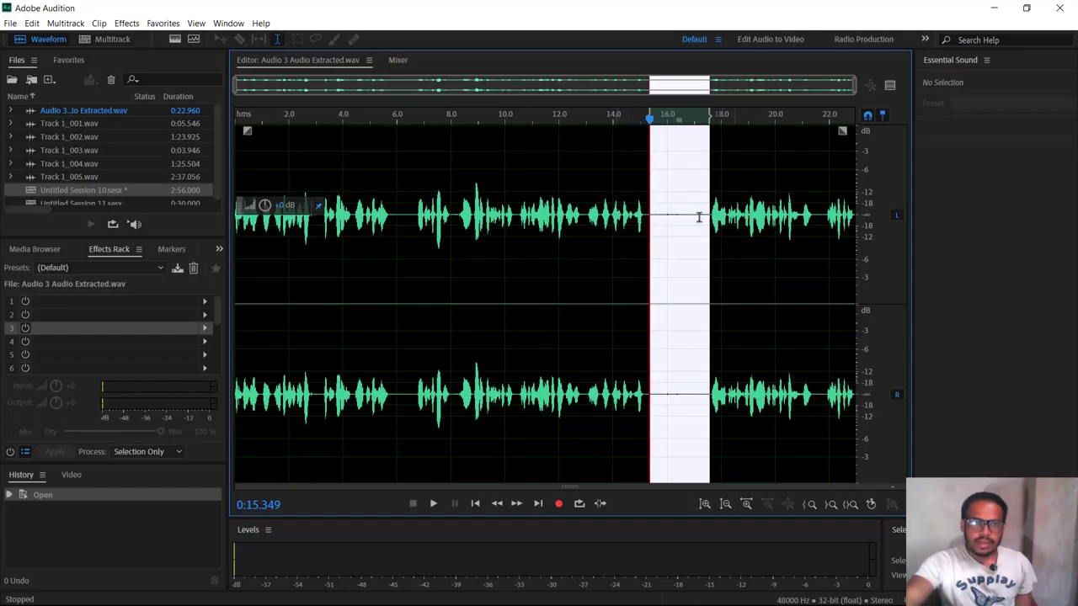
{"action": "left_click", "coordinate": [126, 23]}
{"action": "mouse_move", "coordinate": [166, 244]}
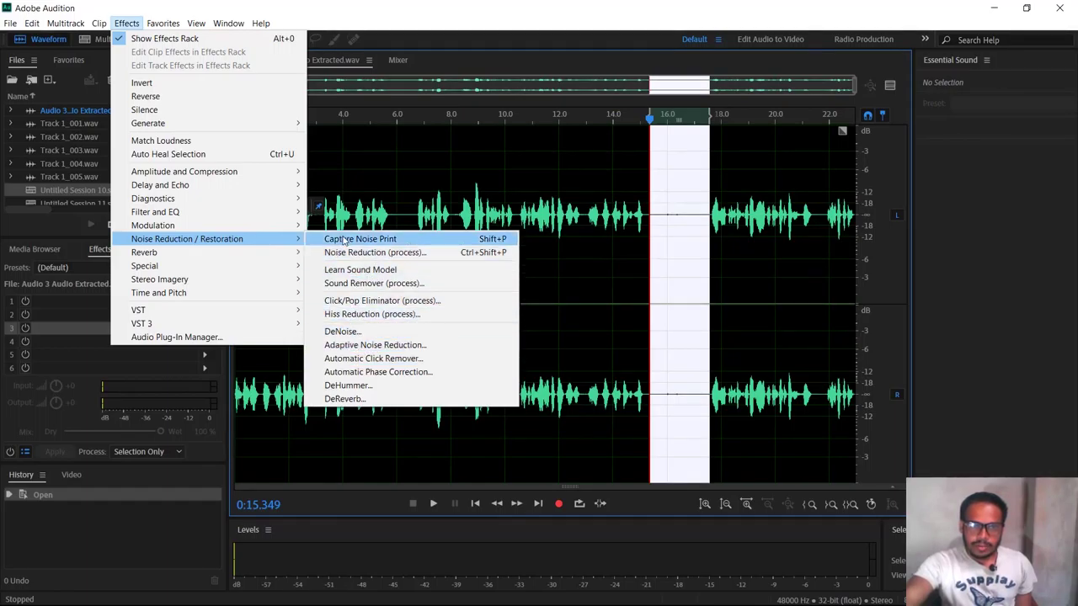
{"action": "left_click", "coordinate": [414, 241]}
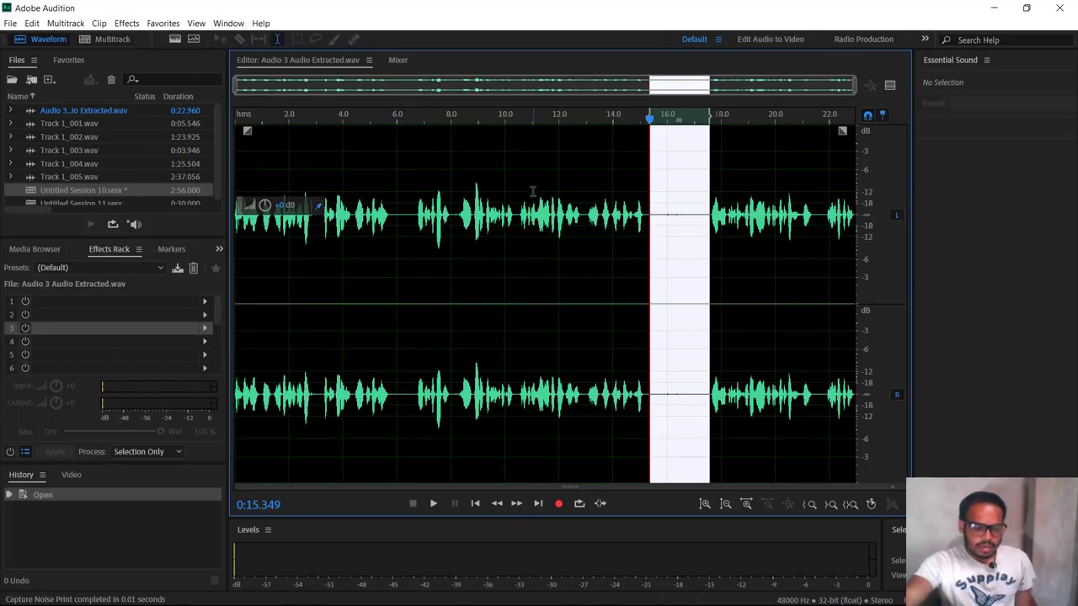
Step: Apply Noise Reduction (process) to the entire recording using the captured noise print and the current settings
{"action": "key", "text": "ctrl+a"}
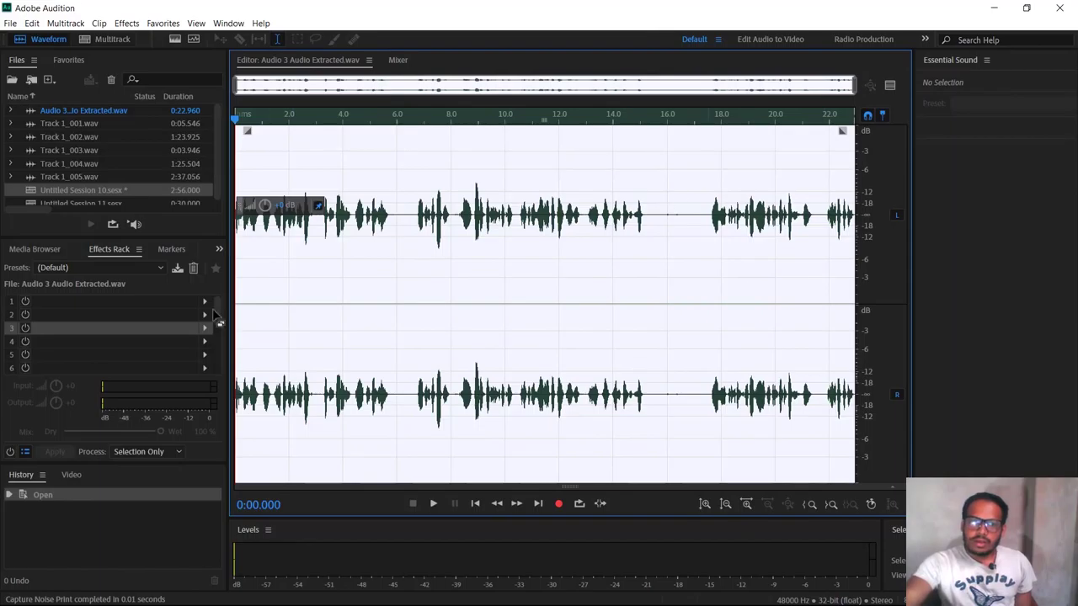
{"action": "left_click", "coordinate": [126, 23]}
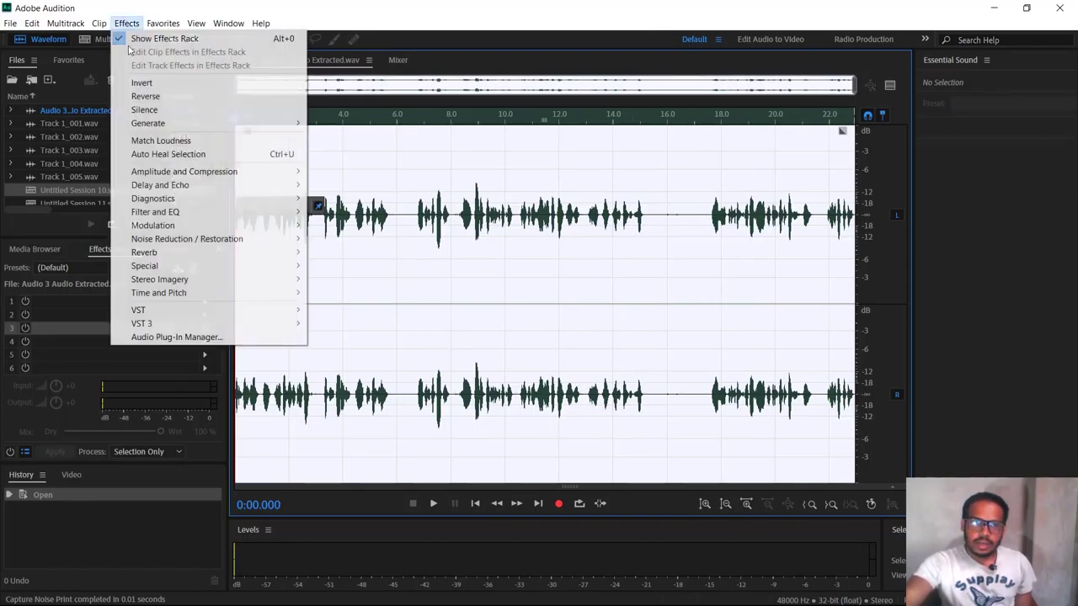
{"action": "mouse_move", "coordinate": [261, 241]}
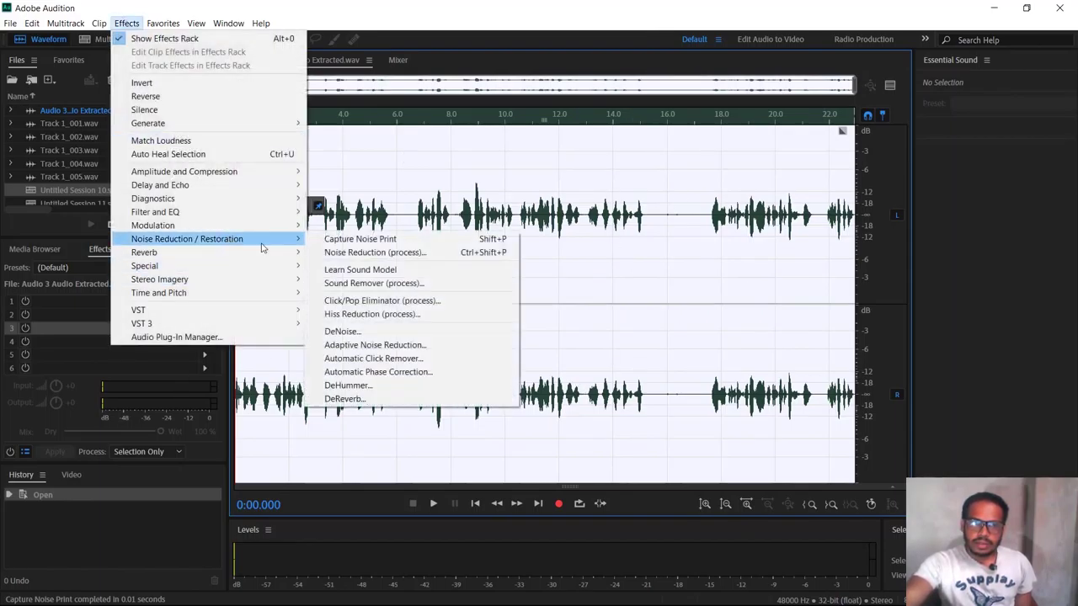
{"action": "left_click", "coordinate": [405, 254]}
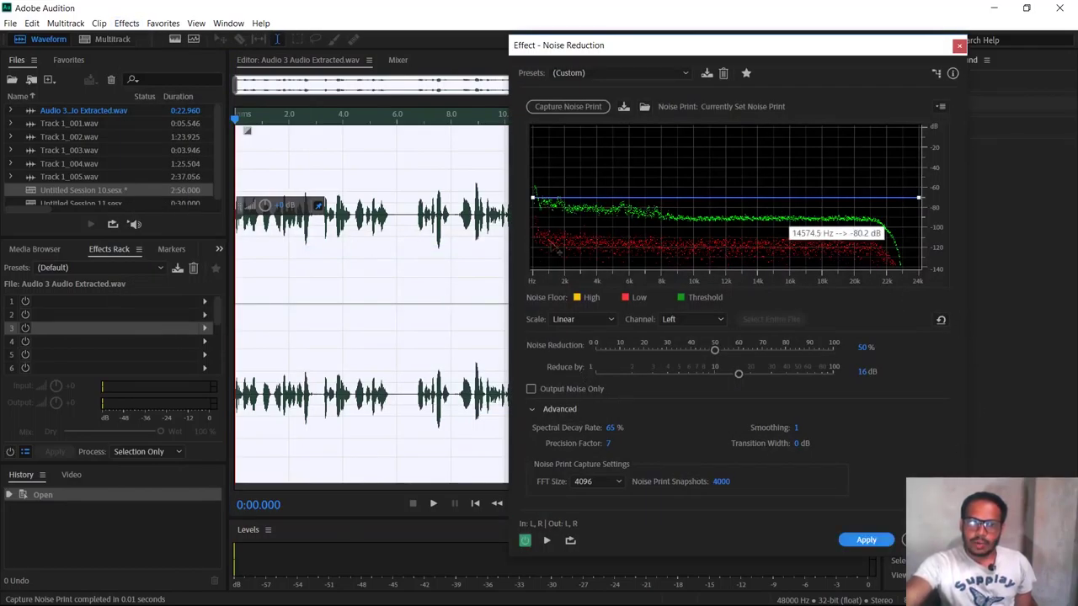
{"action": "left_click", "coordinate": [875, 542]}
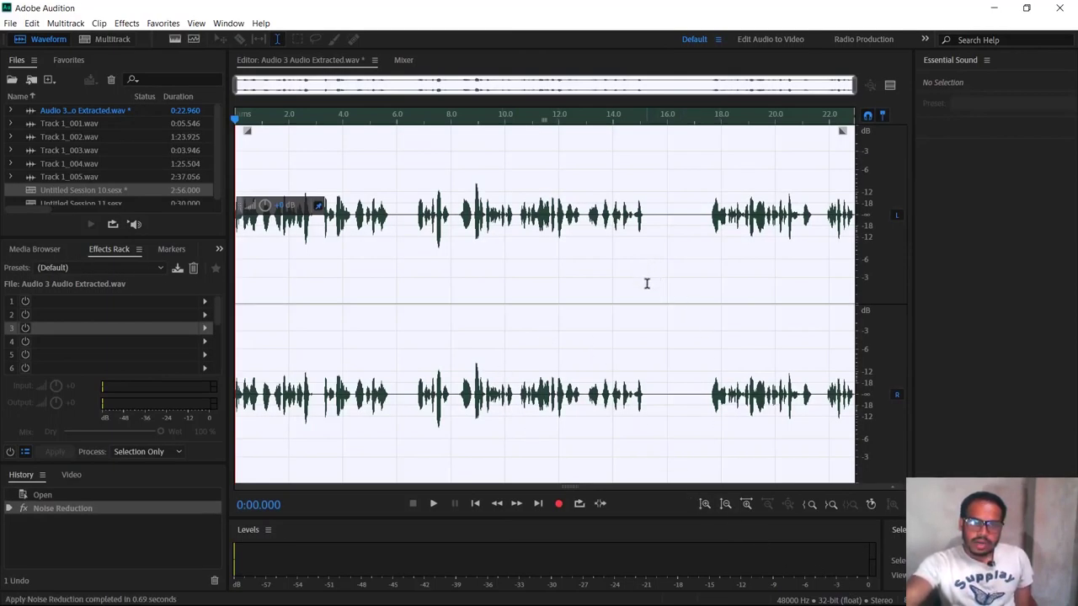
{"action": "key", "text": "ctrl+x"}
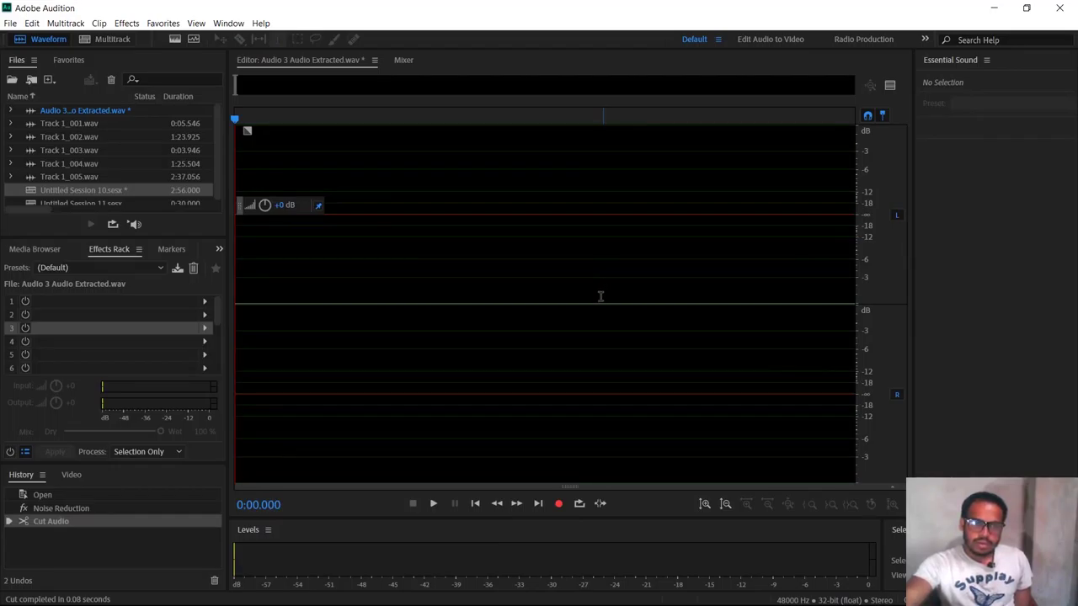
{"action": "left_click", "coordinate": [565, 276]}
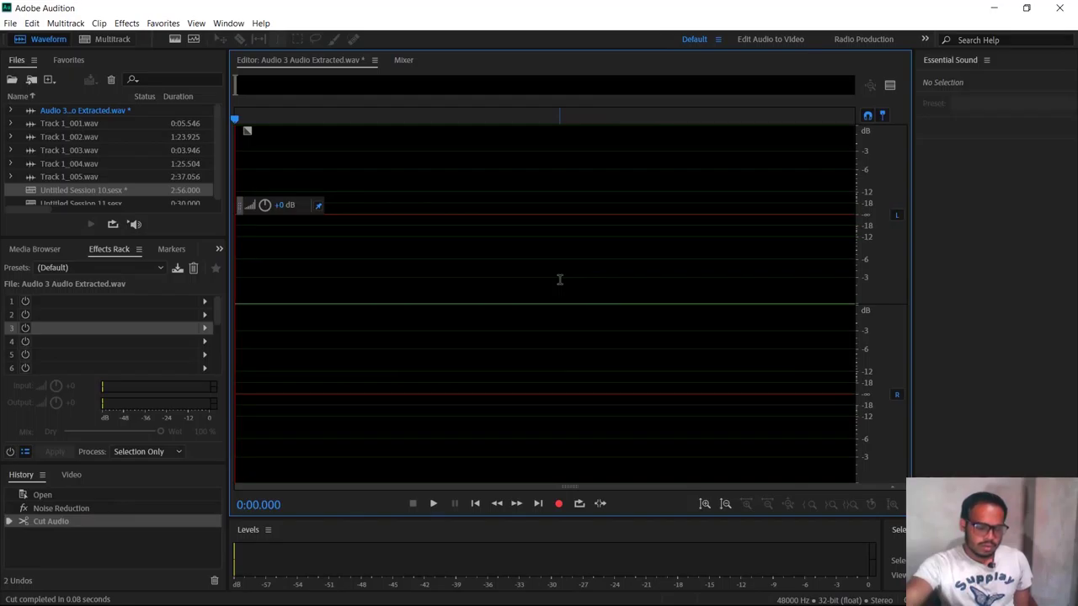
{"action": "key", "text": "ctrl+z"}
{"action": "left_click", "coordinate": [481, 240]}
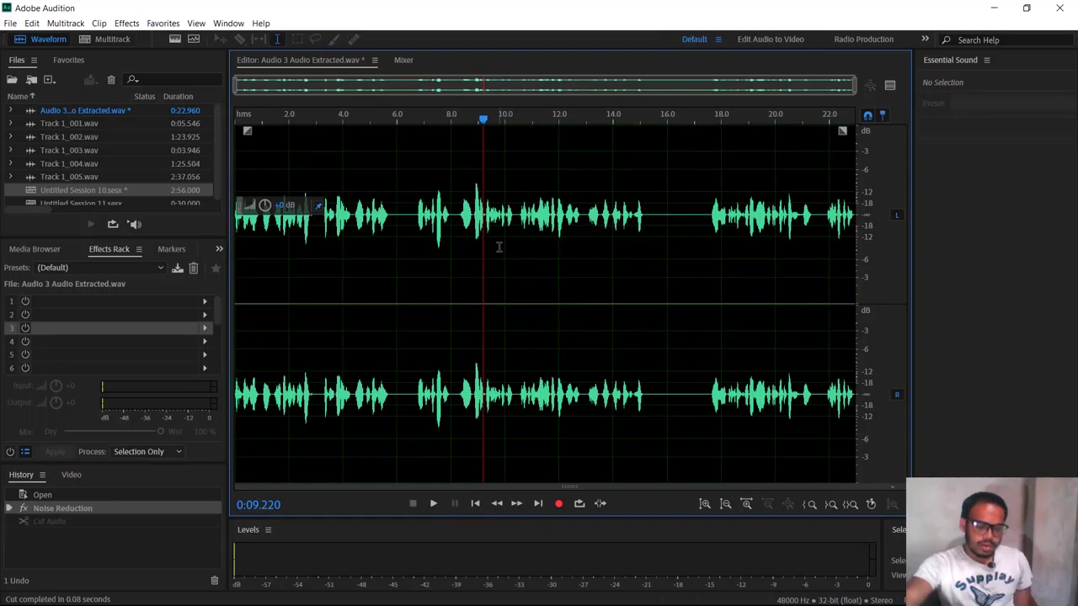
Step: Try applying Adaptive Noise Reduction with its current settings to the entire recording, and undo it
{"action": "key", "text": "ctrl+a"}
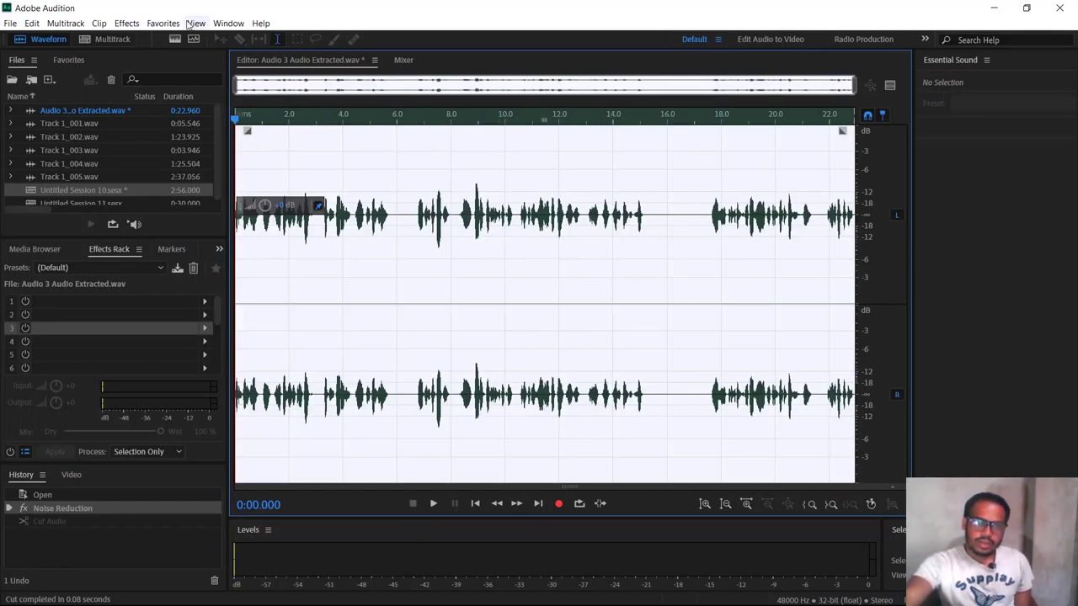
{"action": "left_click", "coordinate": [132, 25]}
{"action": "mouse_move", "coordinate": [236, 241]}
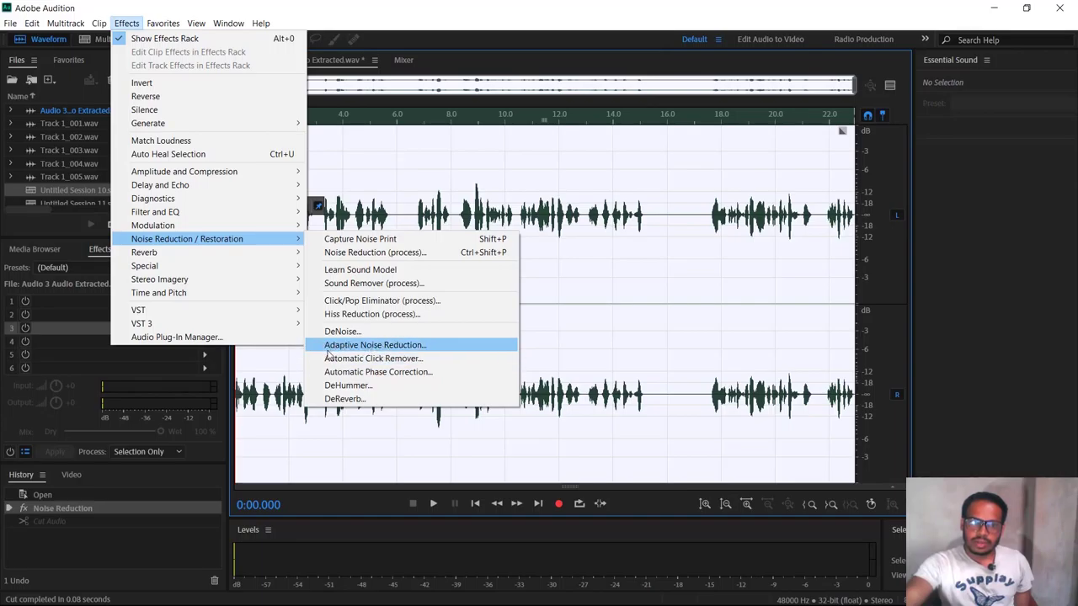
{"action": "left_click", "coordinate": [410, 346]}
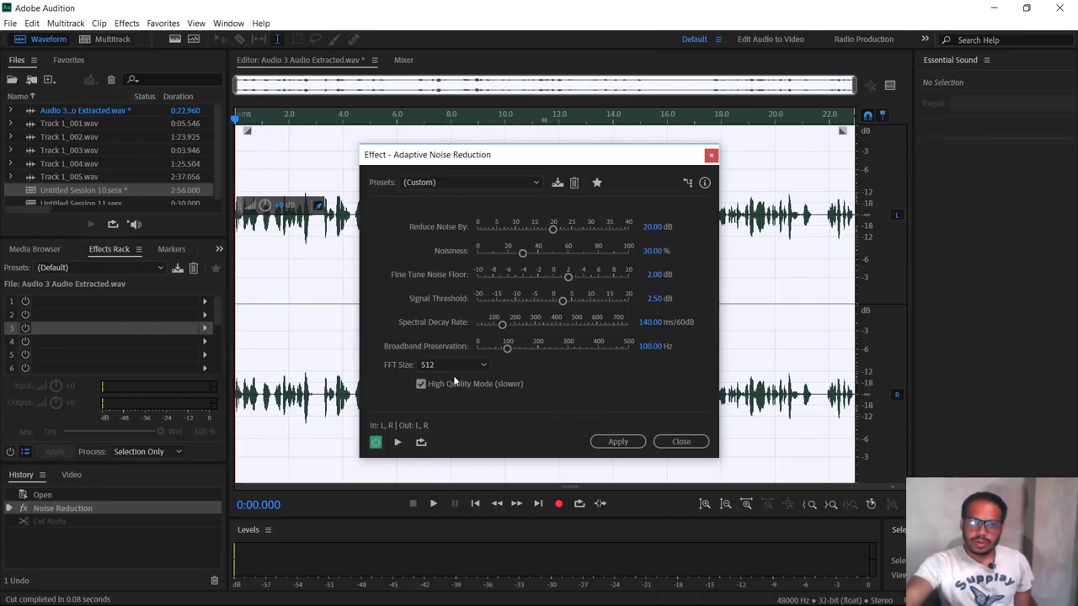
{"action": "left_click", "coordinate": [613, 441]}
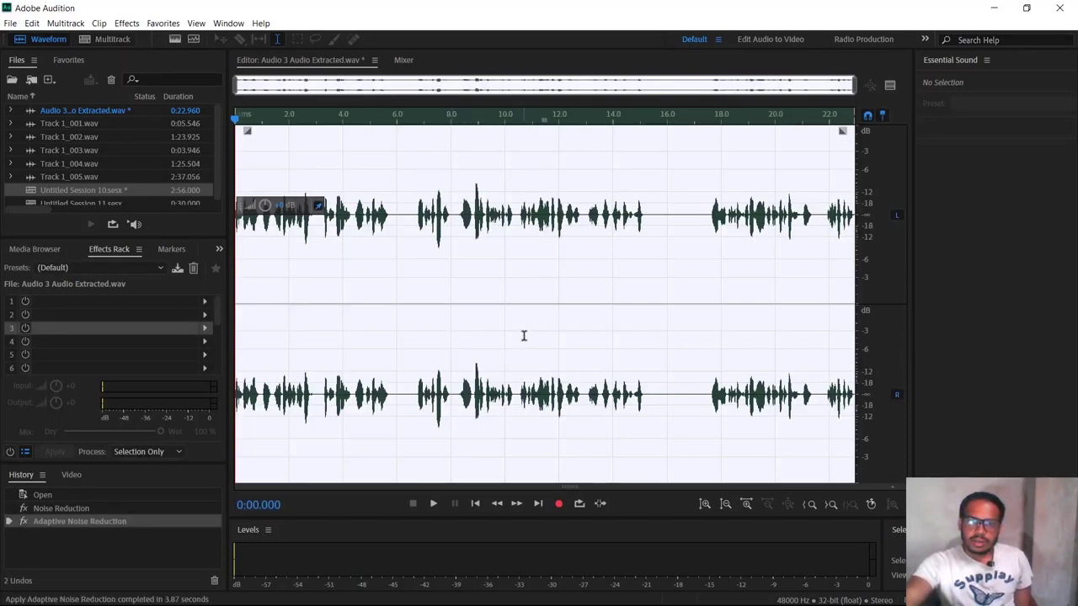
{"action": "key", "text": "ctrl+z"}
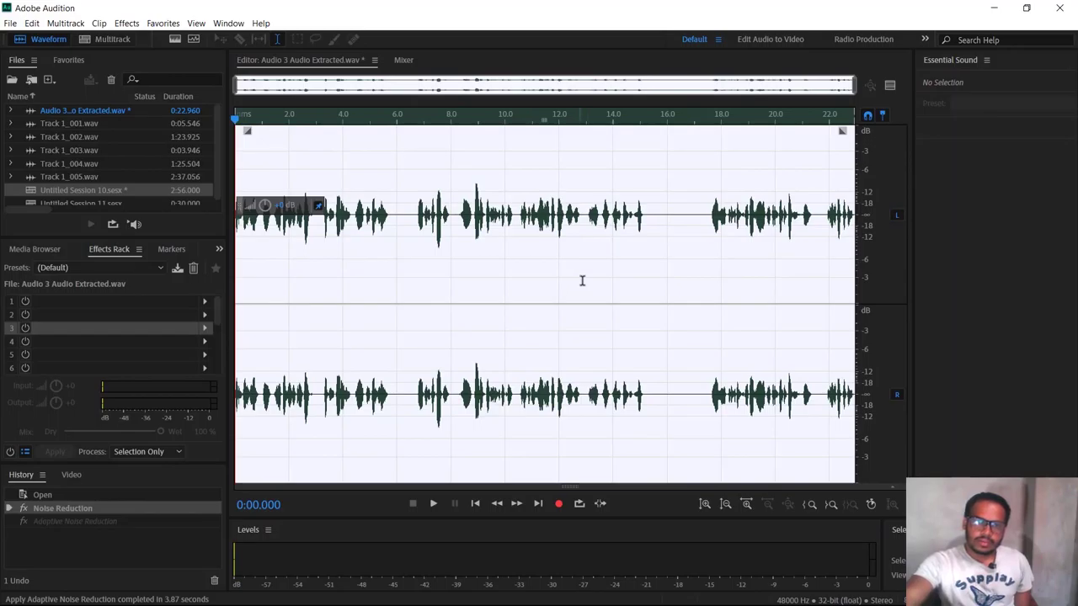
Step: Select the entire recording again
{"action": "left_click", "coordinate": [582, 282]}
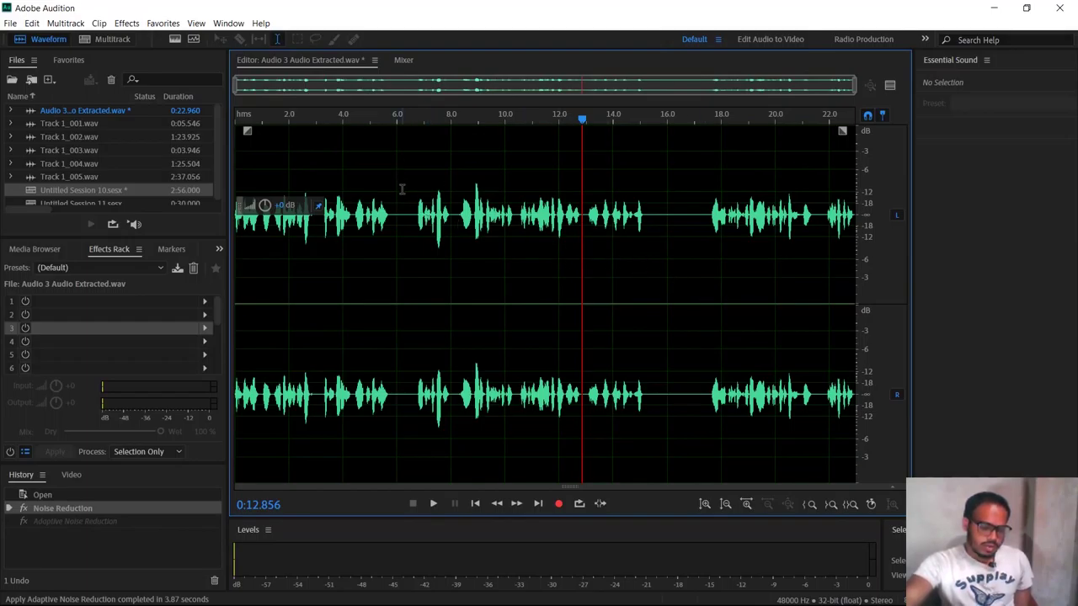
{"action": "key", "text": "ctrl+a"}
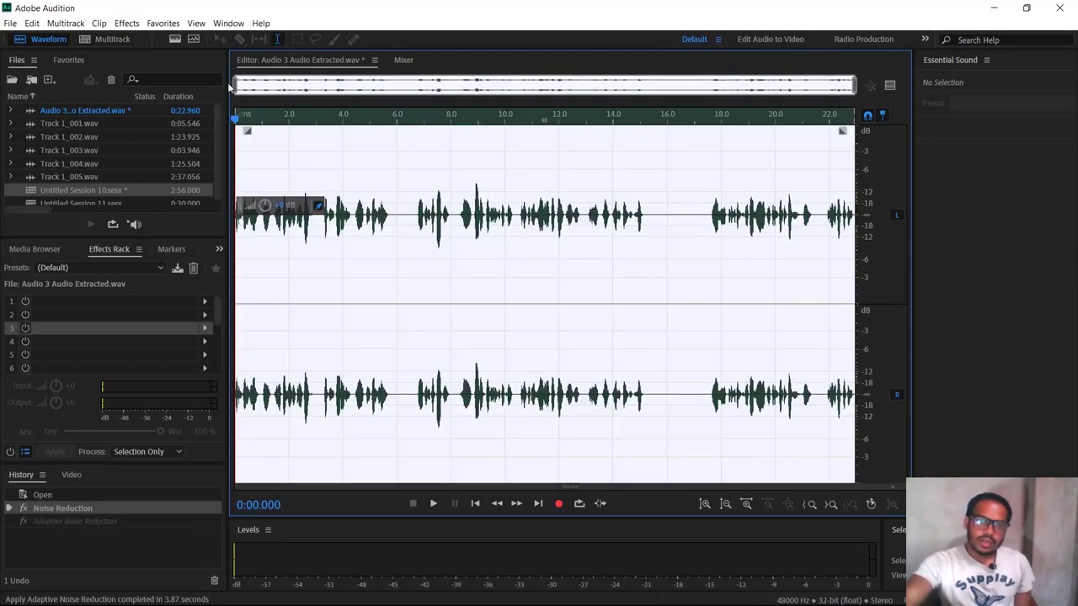
{"action": "left_click", "coordinate": [163, 24]}
{"action": "mouse_move", "coordinate": [135, 23]}
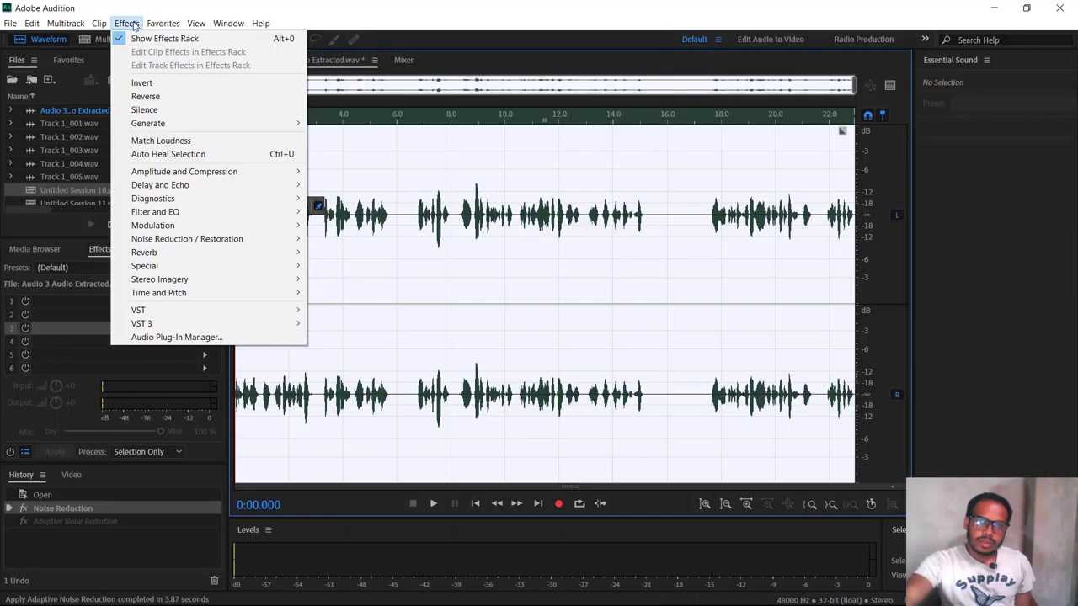
{"action": "mouse_move", "coordinate": [221, 177]}
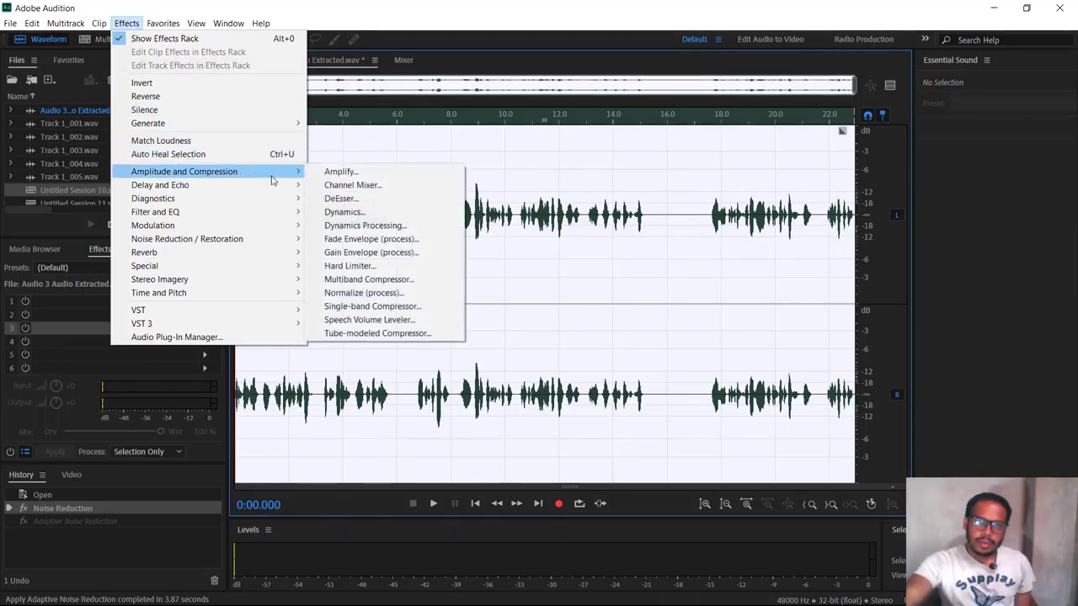
{"action": "left_click", "coordinate": [397, 233]}
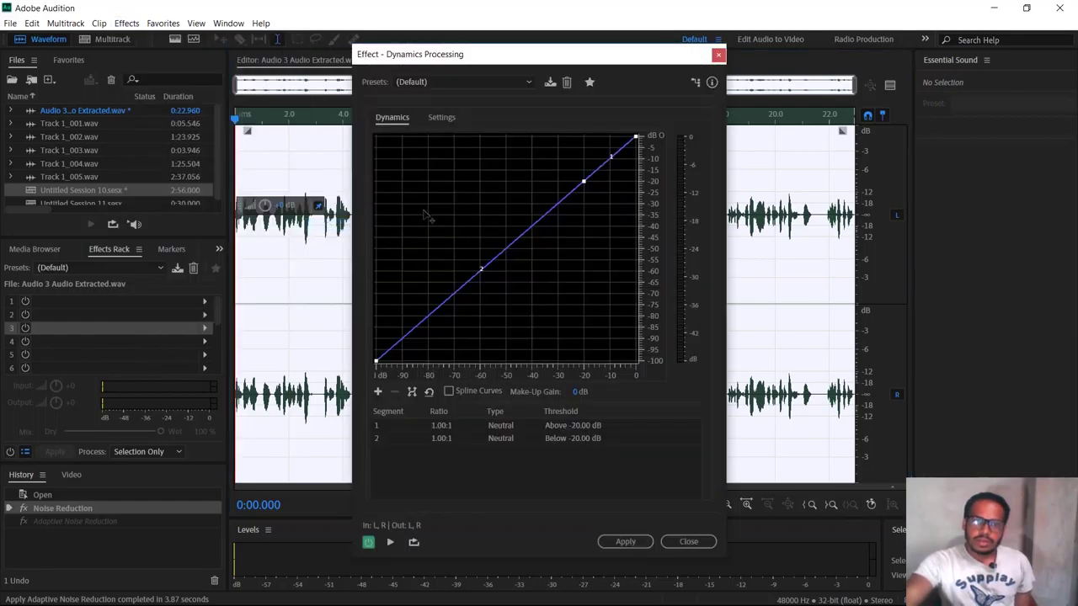
{"action": "left_click", "coordinate": [719, 53]}
Step: Apply the Dynamics effect with its current compressor settings to the selected recording, and normalize it to -0.1 dB
{"action": "left_click", "coordinate": [126, 23]}
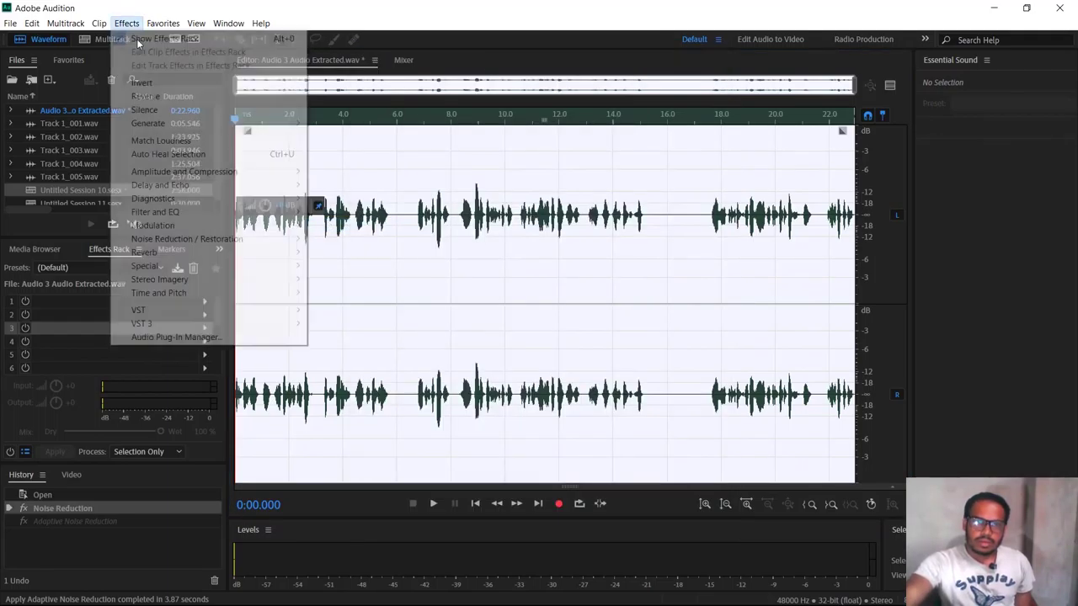
{"action": "mouse_move", "coordinate": [253, 172]}
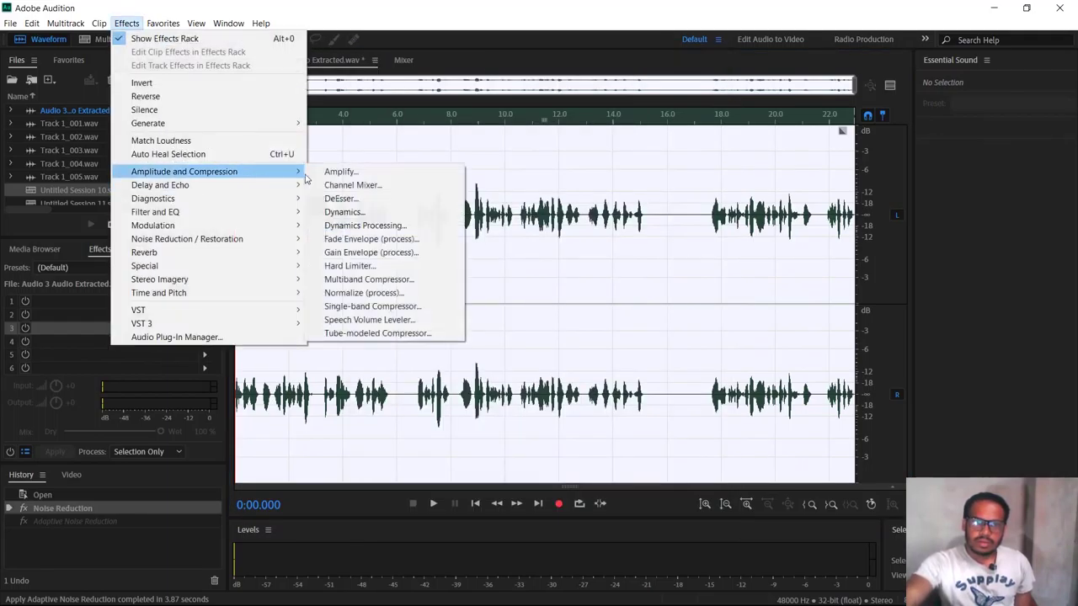
{"action": "left_click", "coordinate": [361, 213]}
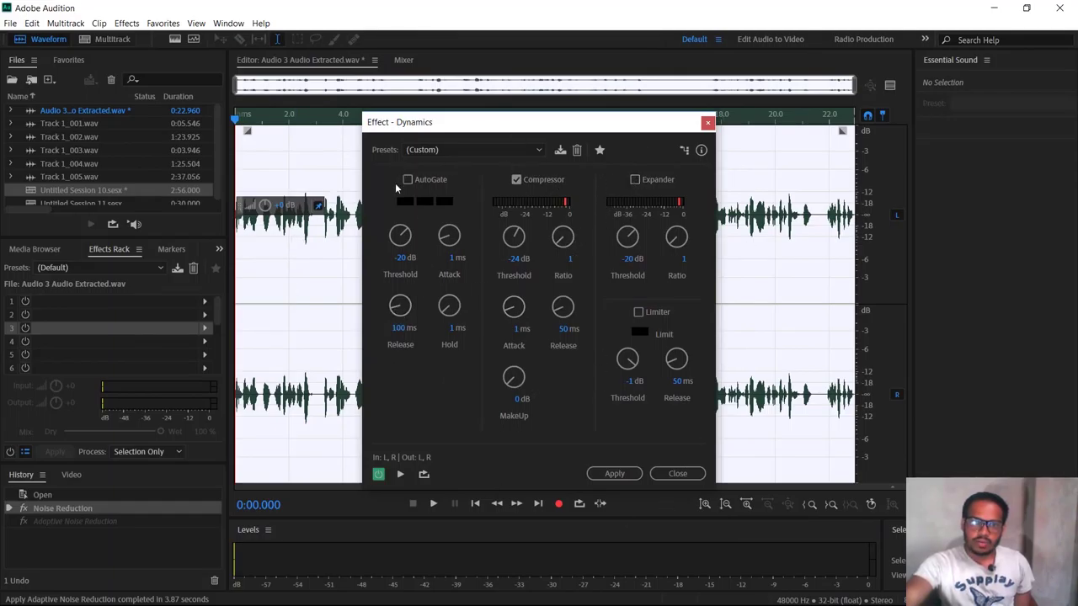
{"action": "left_click", "coordinate": [621, 475]}
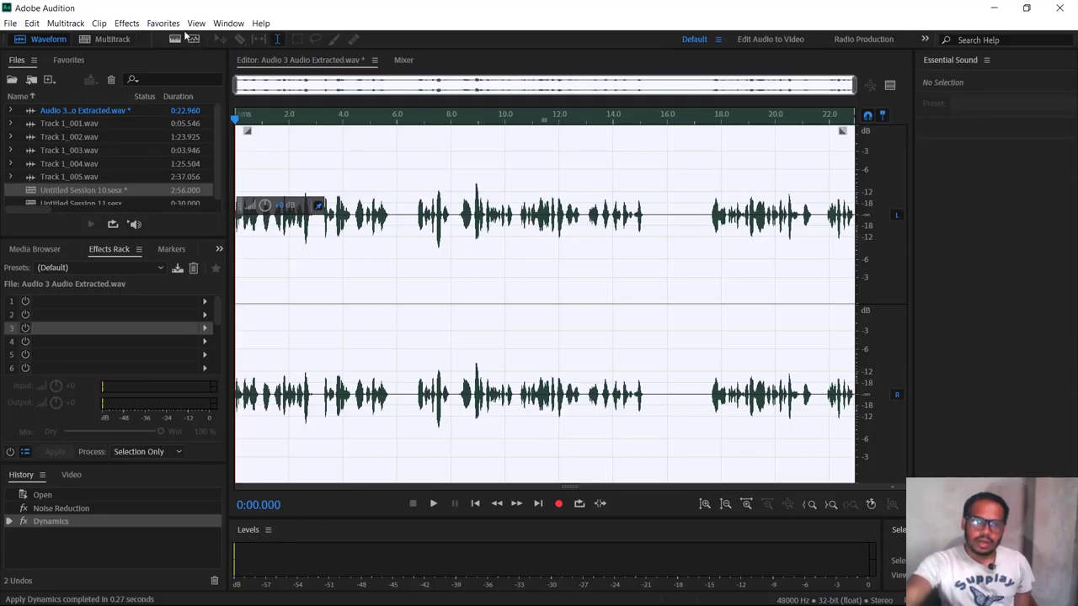
{"action": "left_click", "coordinate": [162, 23]}
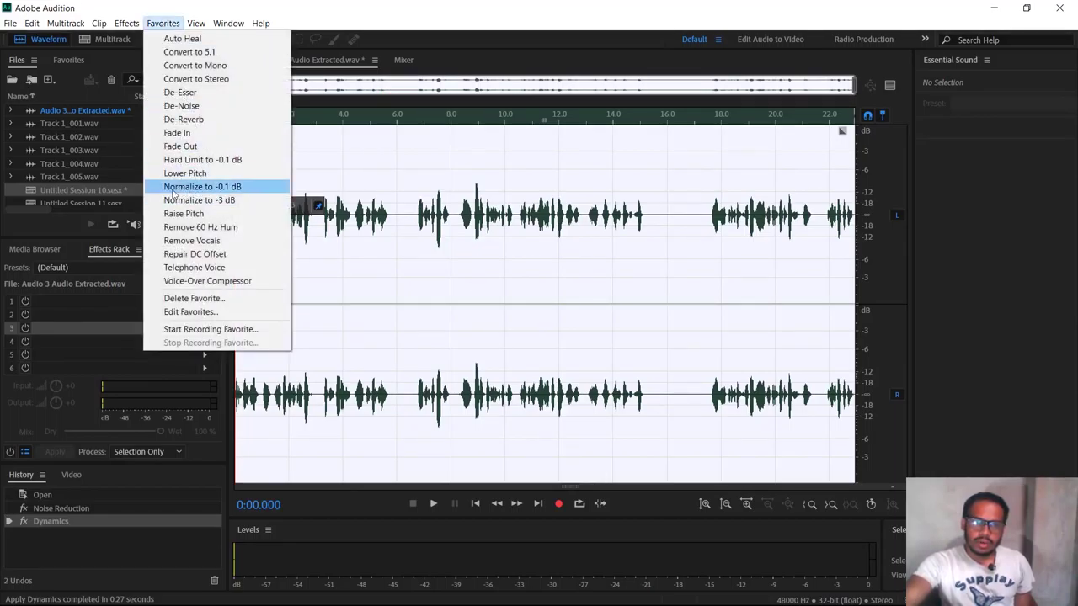
{"action": "left_click", "coordinate": [234, 187]}
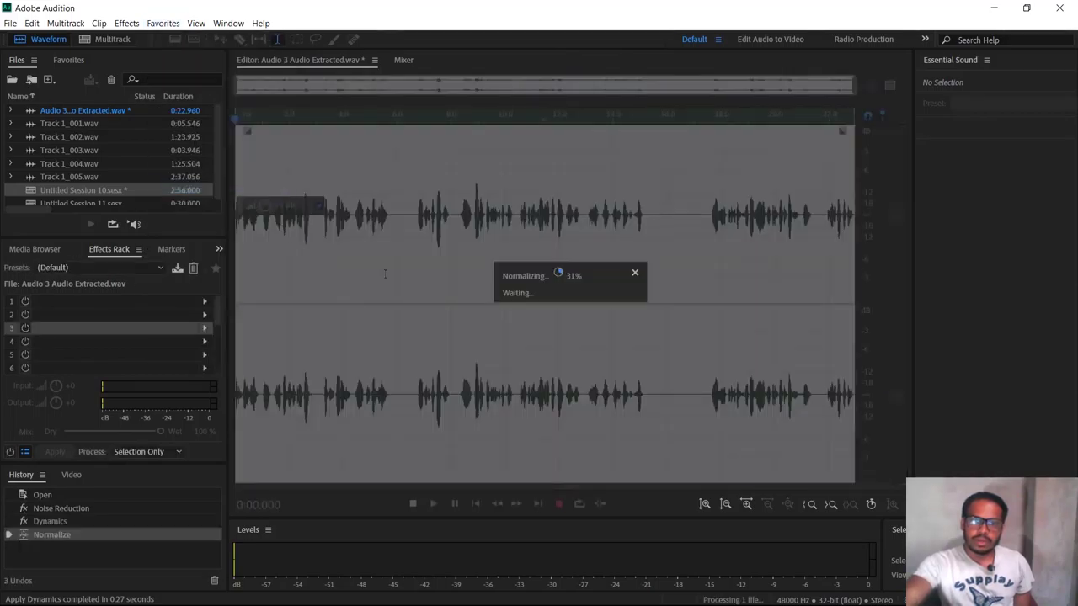
Step: Apply Adaptive Noise Reduction to the normalized recording using the current custom settings
{"action": "left_click", "coordinate": [126, 23]}
{"action": "mouse_move", "coordinate": [210, 242]}
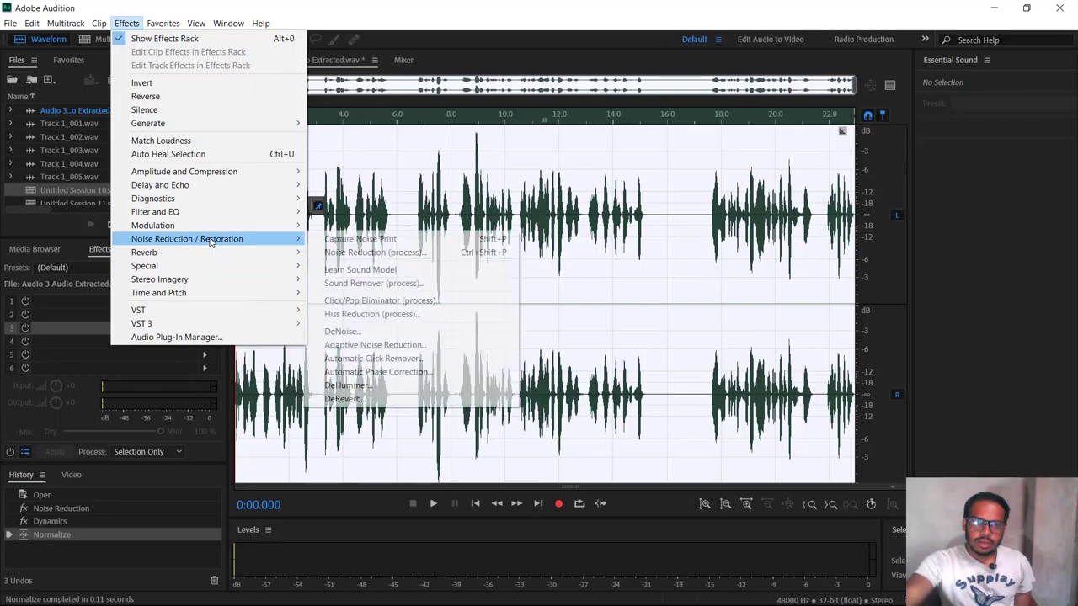
{"action": "left_click", "coordinate": [442, 352]}
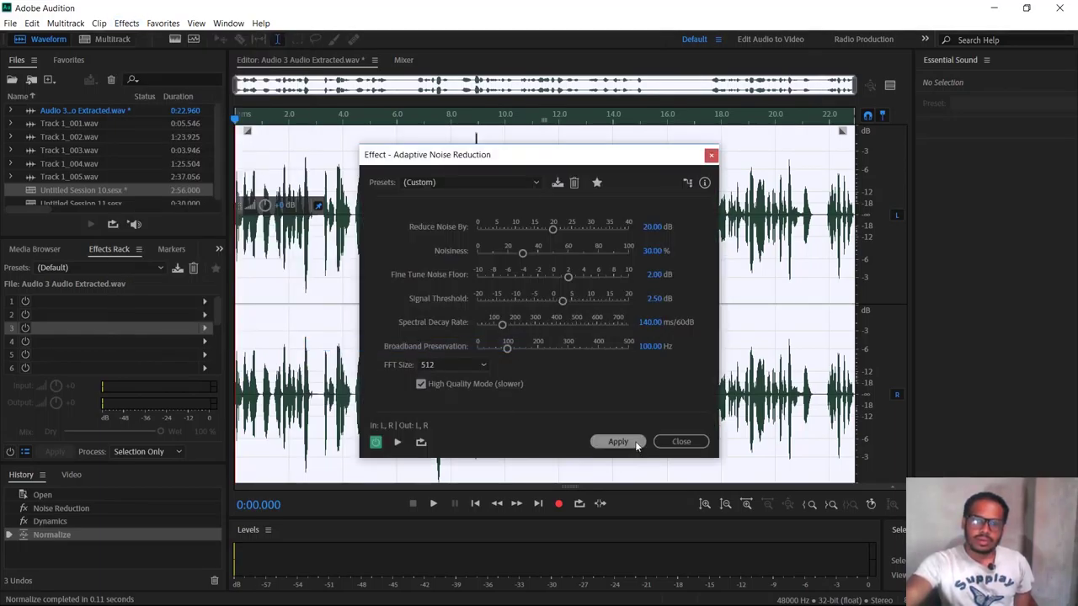
{"action": "left_click", "coordinate": [630, 441]}
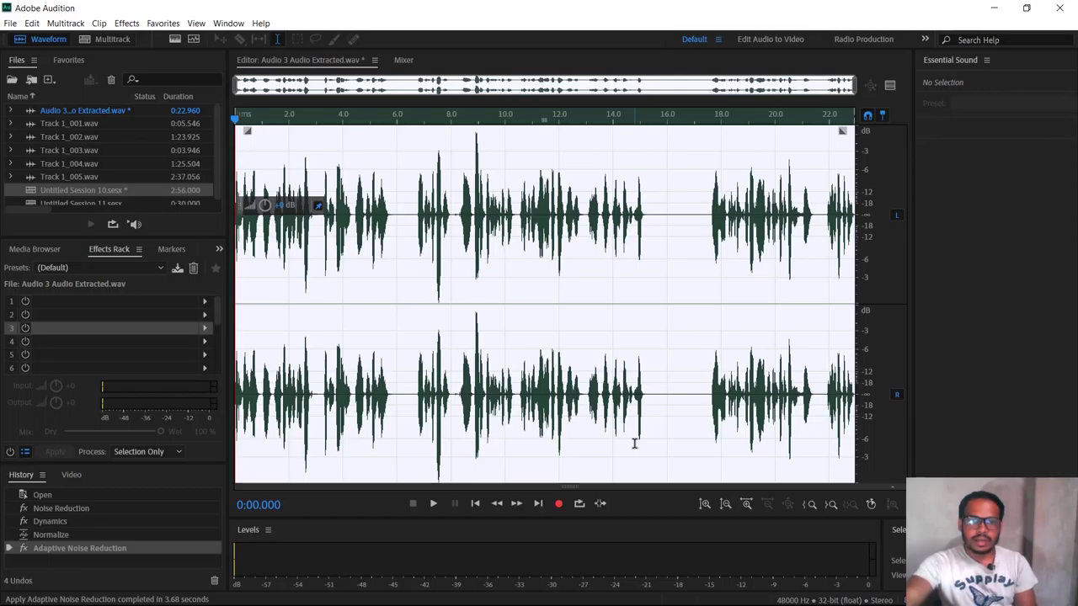
Step: Review the Dynamics effect's settings, the normalizing favorites and the available noise reduction effects without applying any
{"action": "left_click", "coordinate": [128, 24]}
{"action": "mouse_move", "coordinate": [192, 241]}
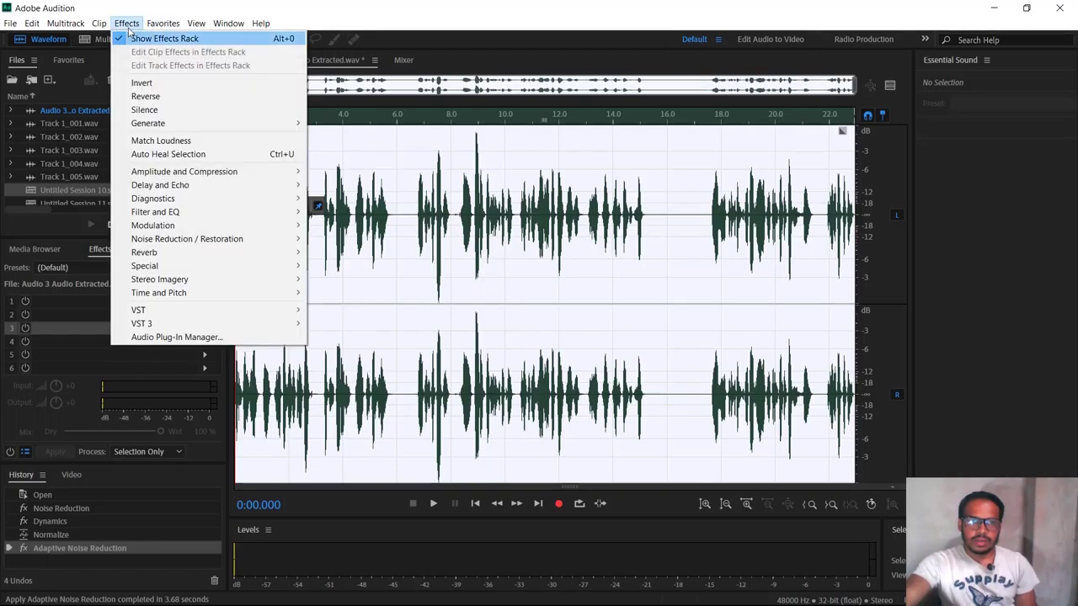
{"action": "mouse_move", "coordinate": [211, 173]}
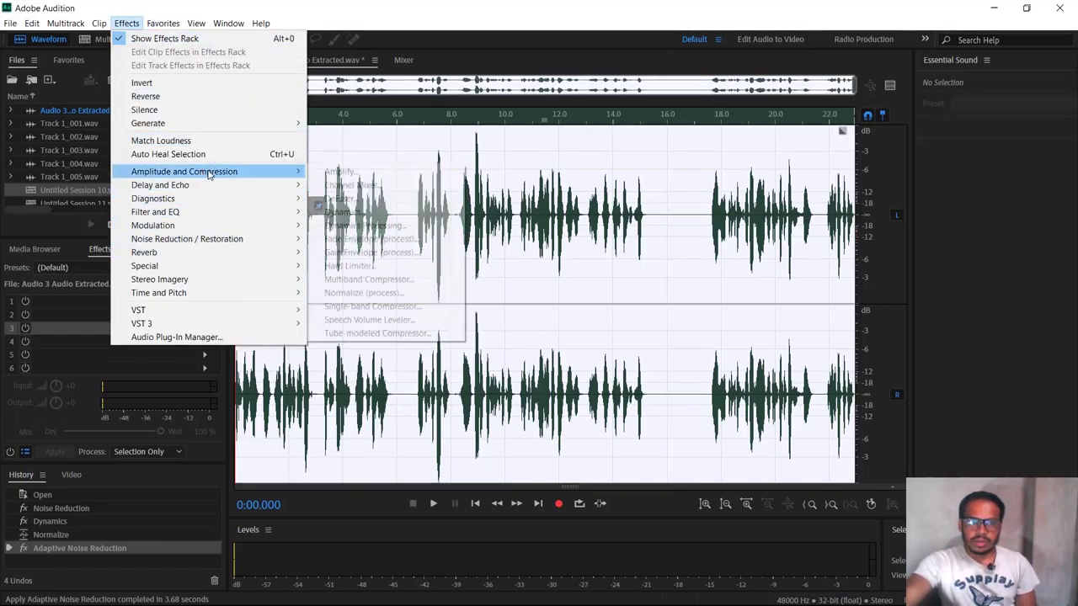
{"action": "left_click", "coordinate": [345, 212]}
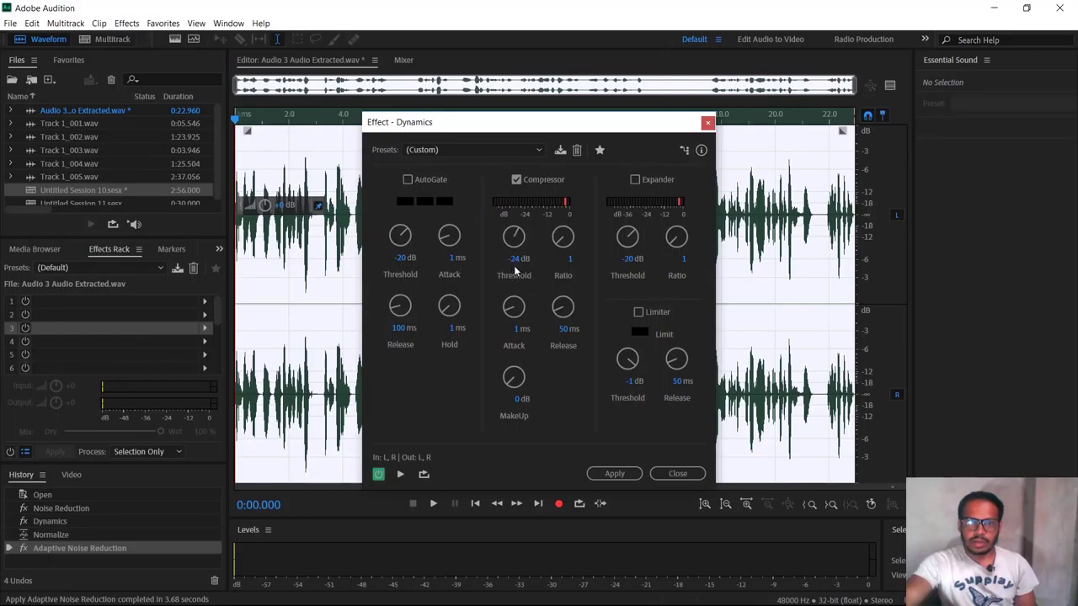
{"action": "left_click", "coordinate": [707, 123]}
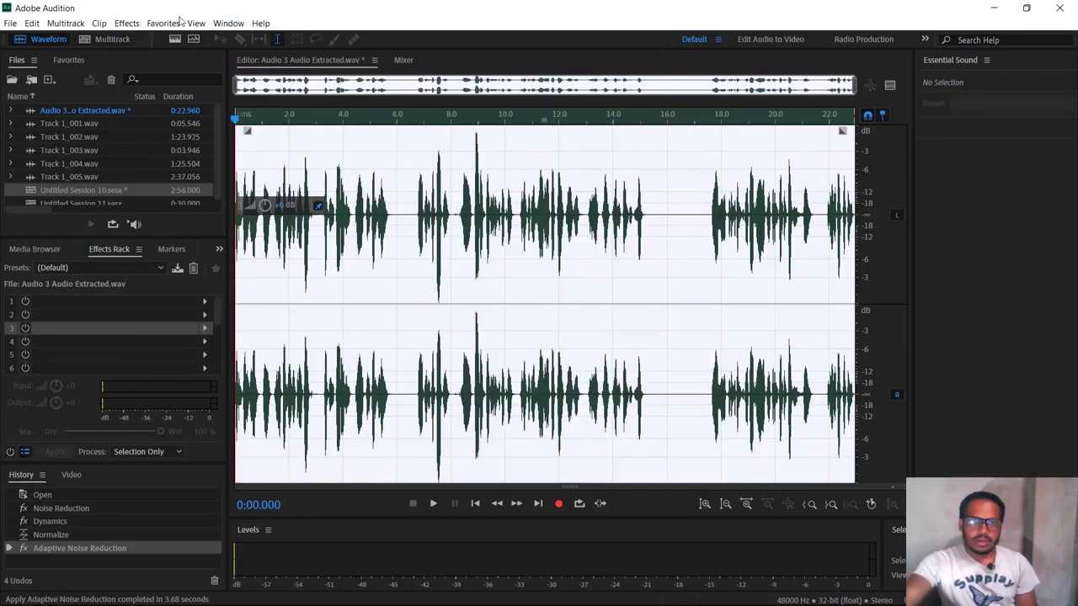
{"action": "left_click", "coordinate": [196, 23]}
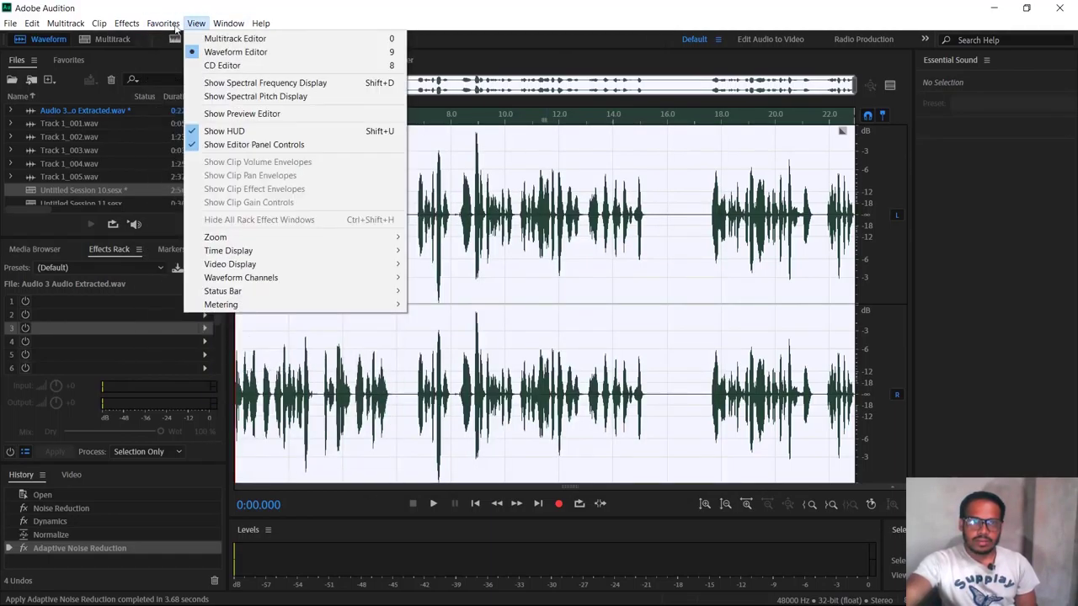
{"action": "mouse_move", "coordinate": [163, 24]}
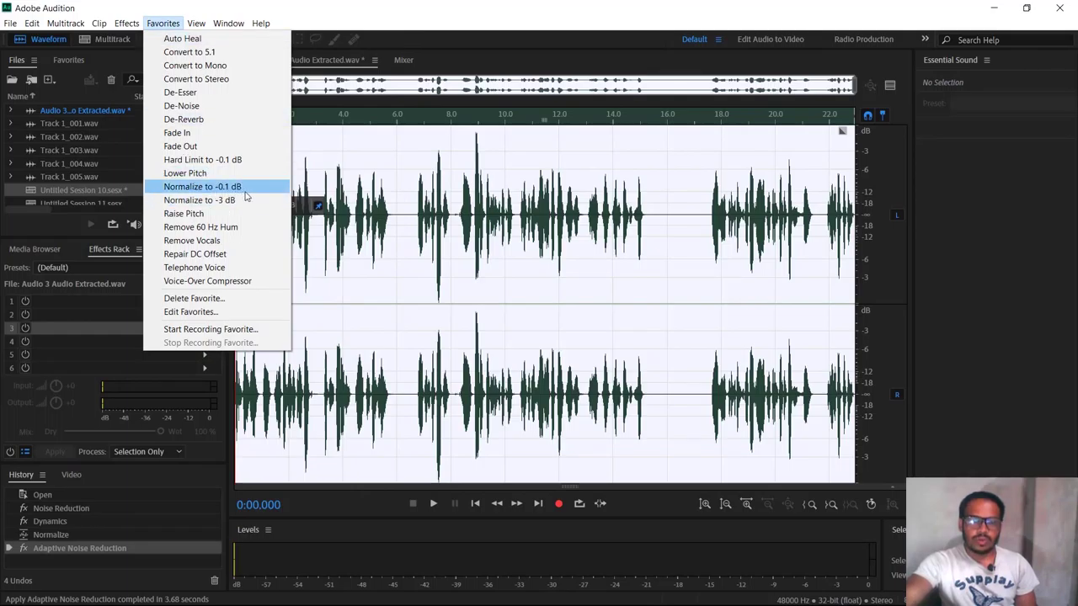
{"action": "left_click", "coordinate": [148, 24]}
{"action": "left_click", "coordinate": [126, 23]}
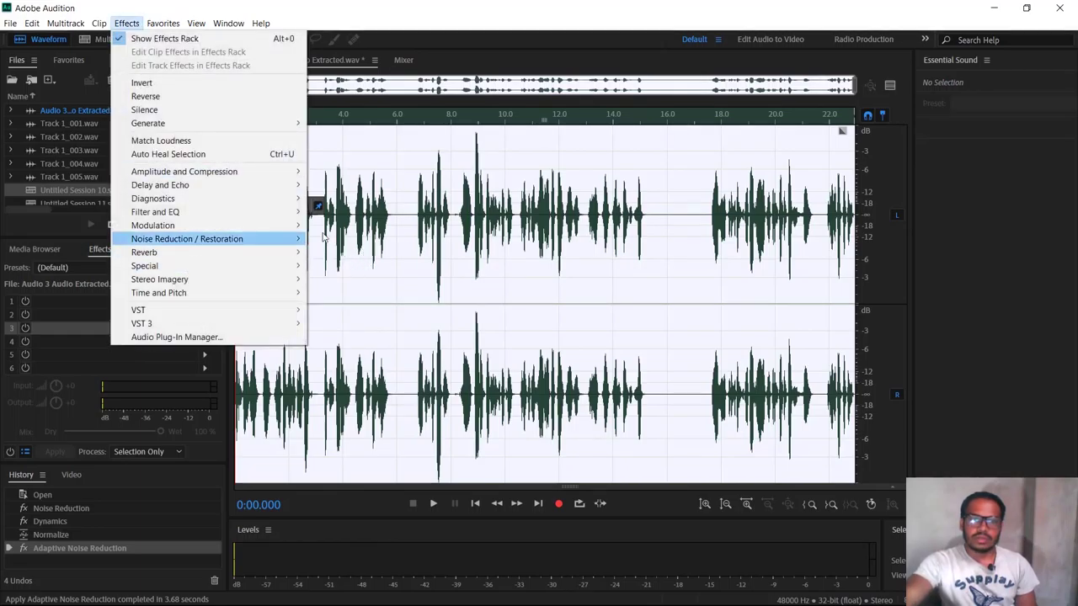
{"action": "left_click", "coordinate": [567, 5]}
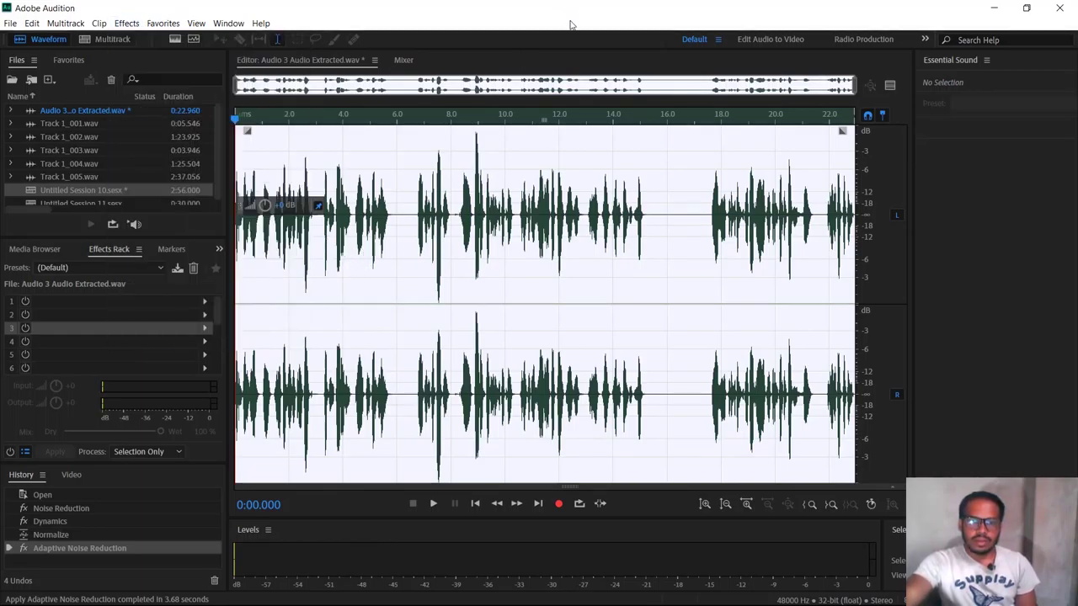